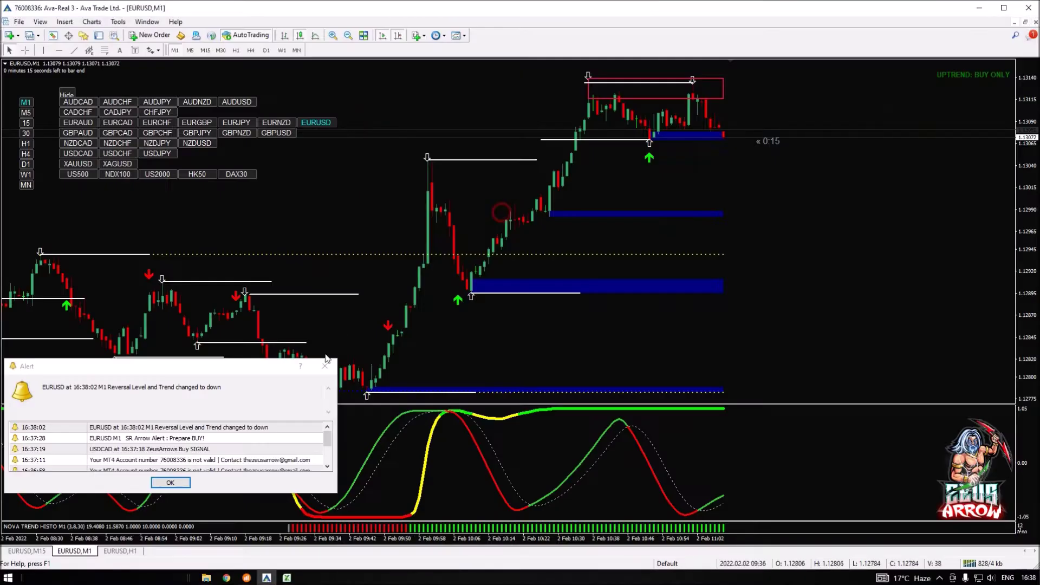
Hide MT4's currency-pair button panel and close the Alert window covering the EURUSD M1 chart
click(66, 96)
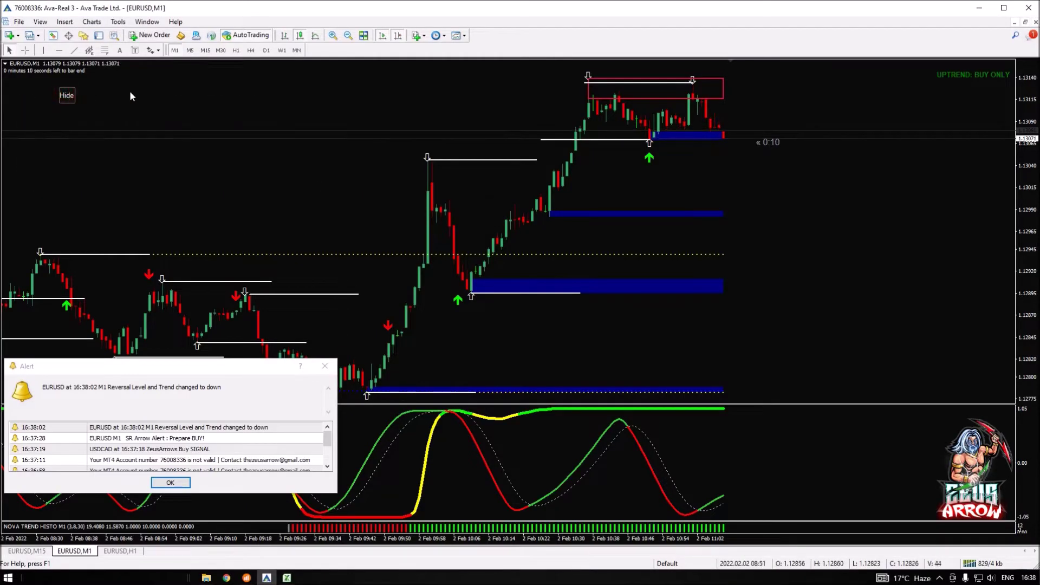
click(325, 366)
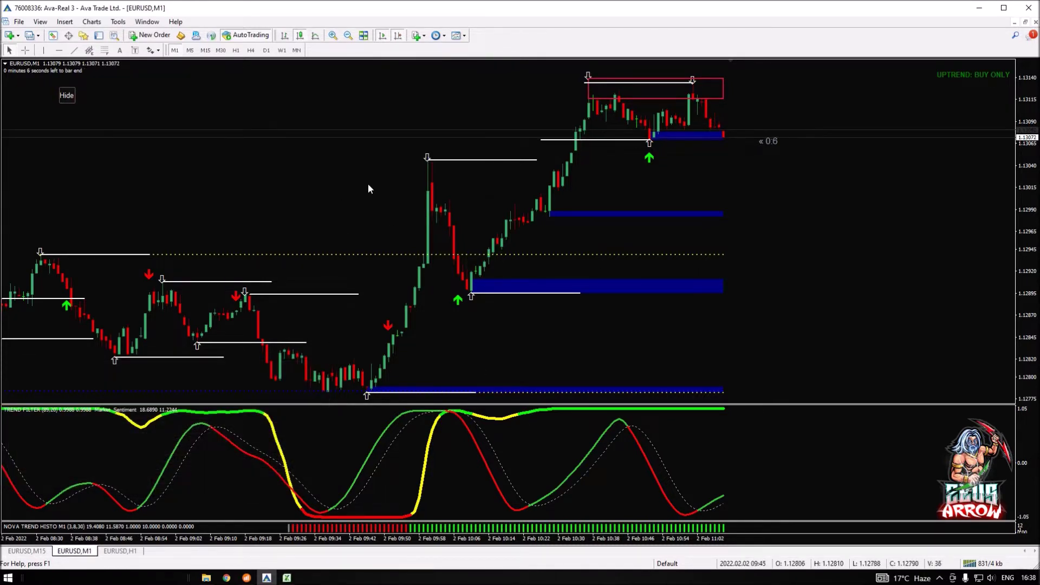
Place a $2.30 HIGHER EUR/USD binary trade in IQ Option and zoom its chart out
click(245, 578)
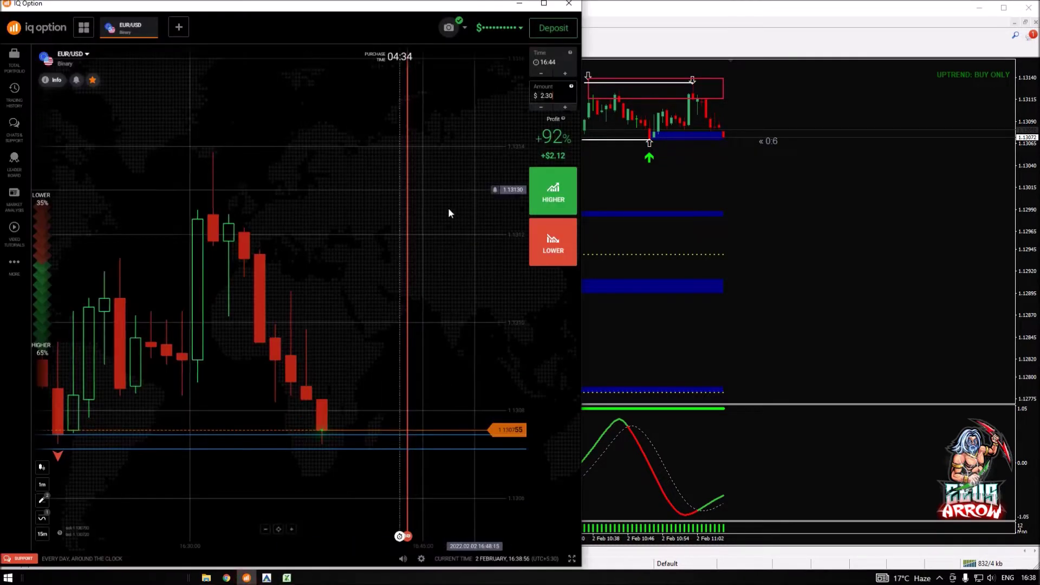
click(554, 190)
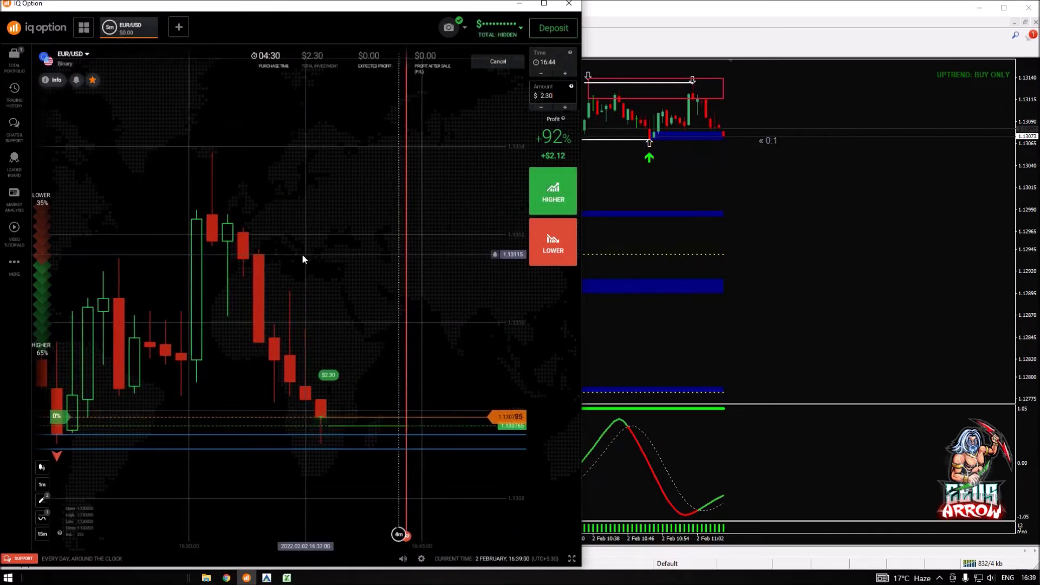
scroll(347, 351, down, 2)
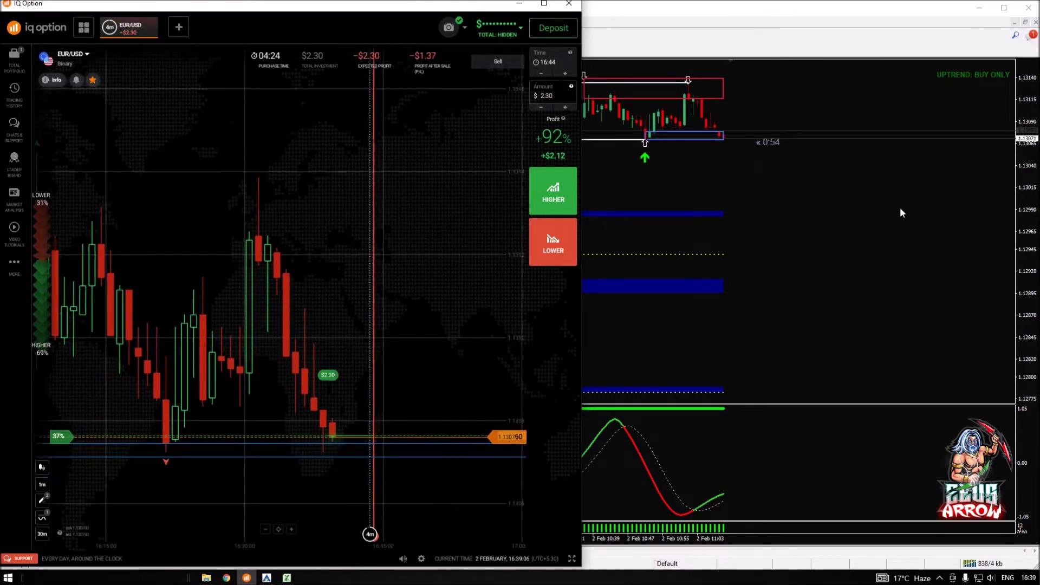
click(869, 237)
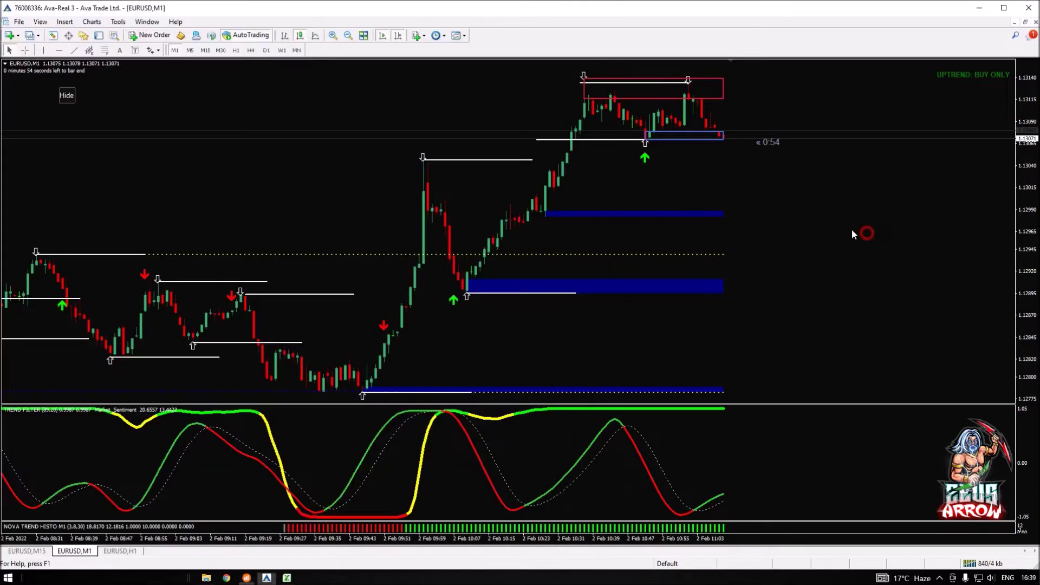
Measure the EURUSD price move with MT4's crosshair, then return to the open IQ Option trade
click(25, 50)
drag(387, 386, 693, 146)
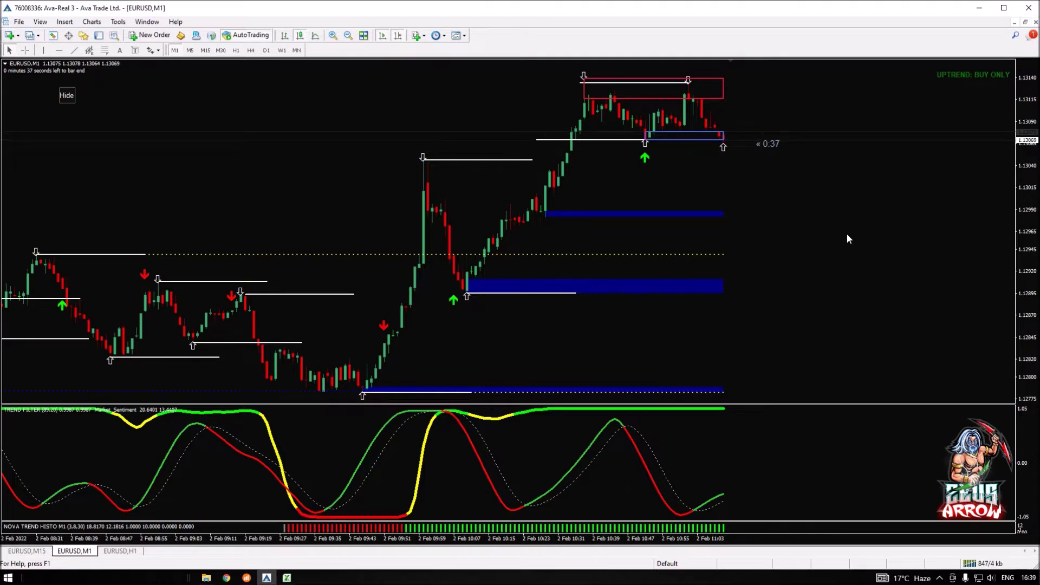
click(25, 50)
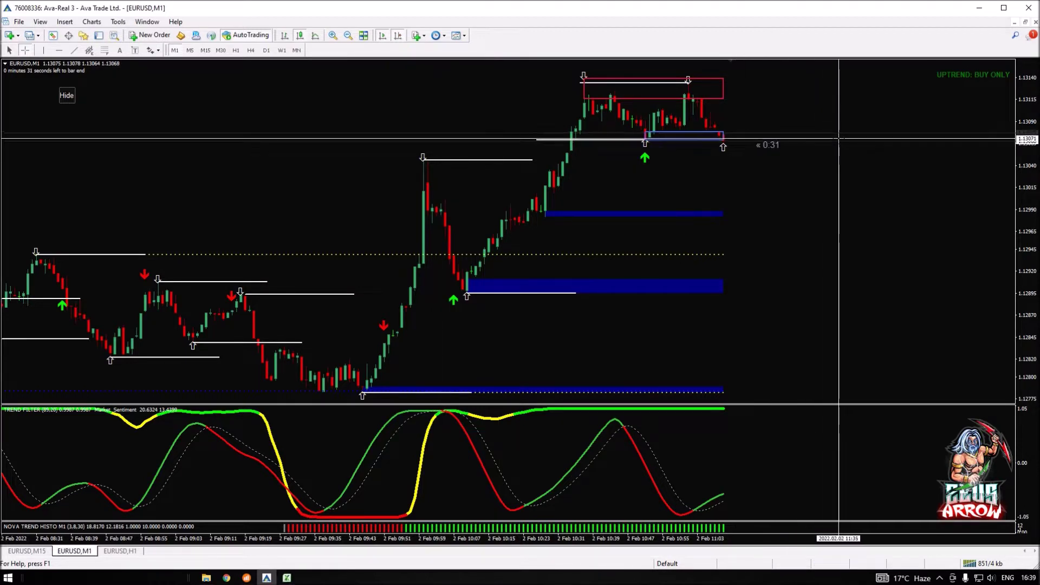
click(834, 163)
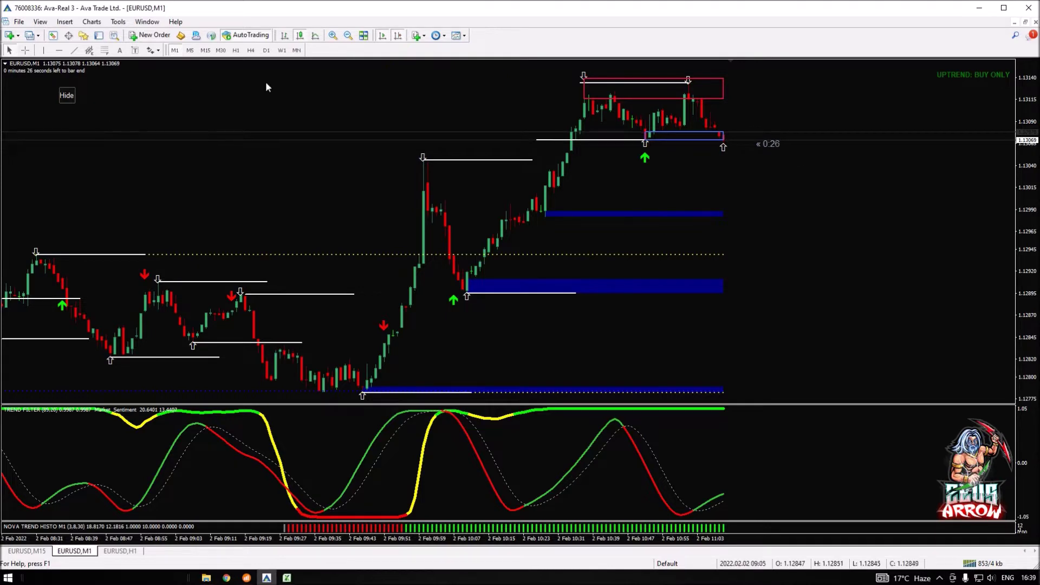
click(247, 578)
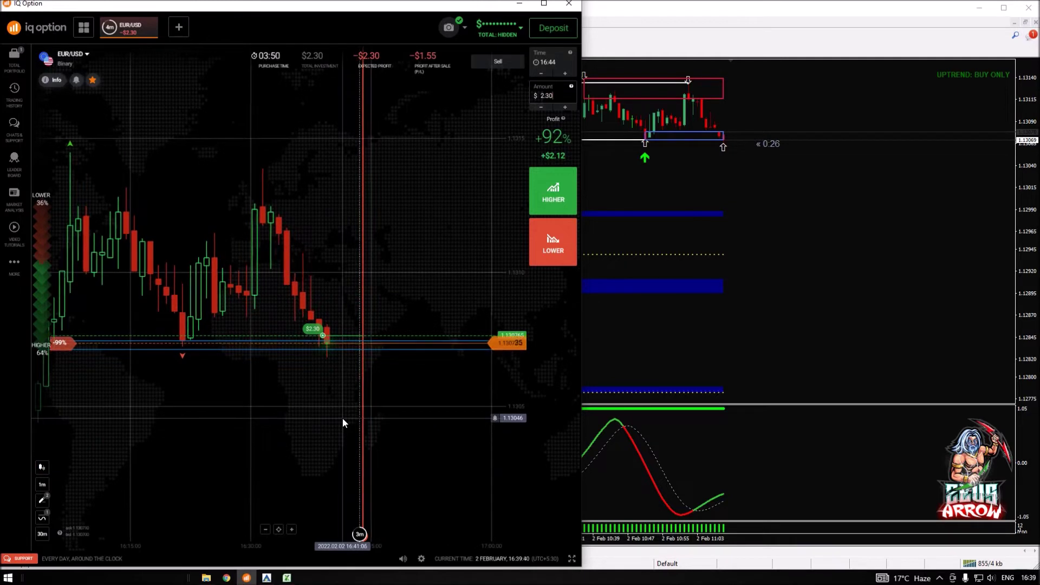
Zoom out the EUR/USD chart and draw a horizontal line, lowering it to 1.13140
scroll(342, 417, down, 3)
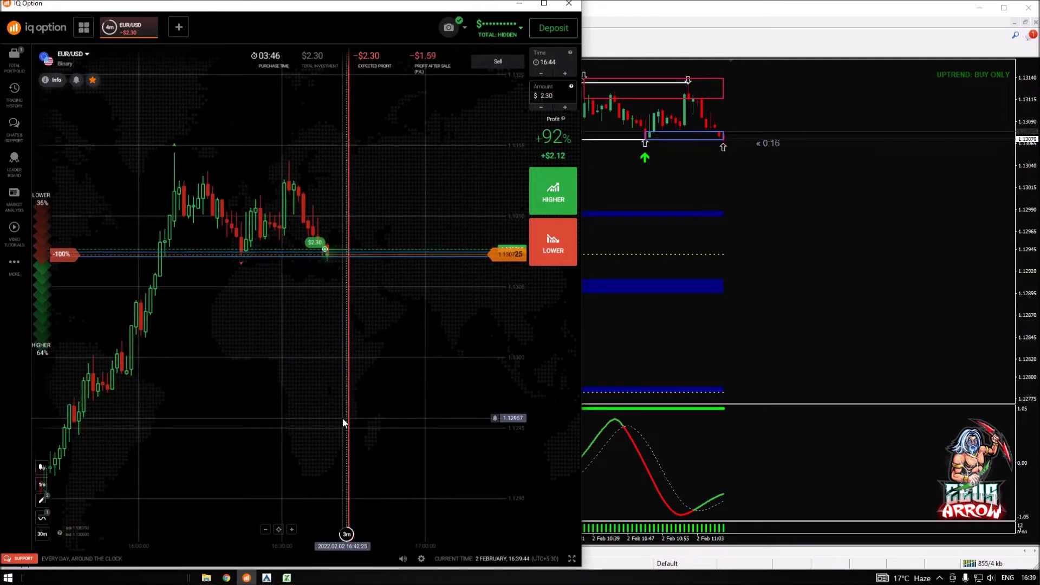
scroll(310, 392, down, 3)
scroll(310, 392, down, 2)
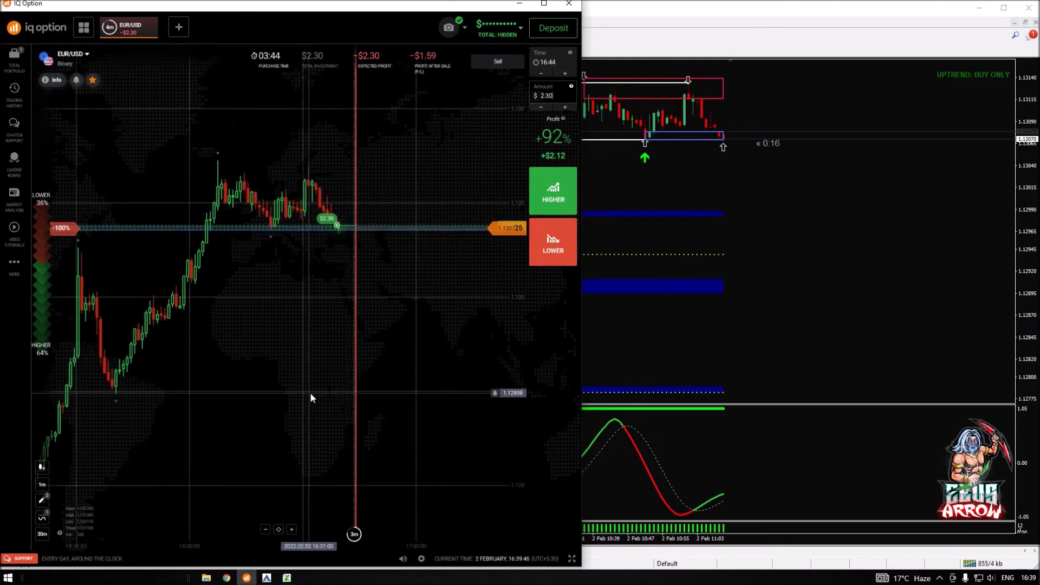
click(874, 212)
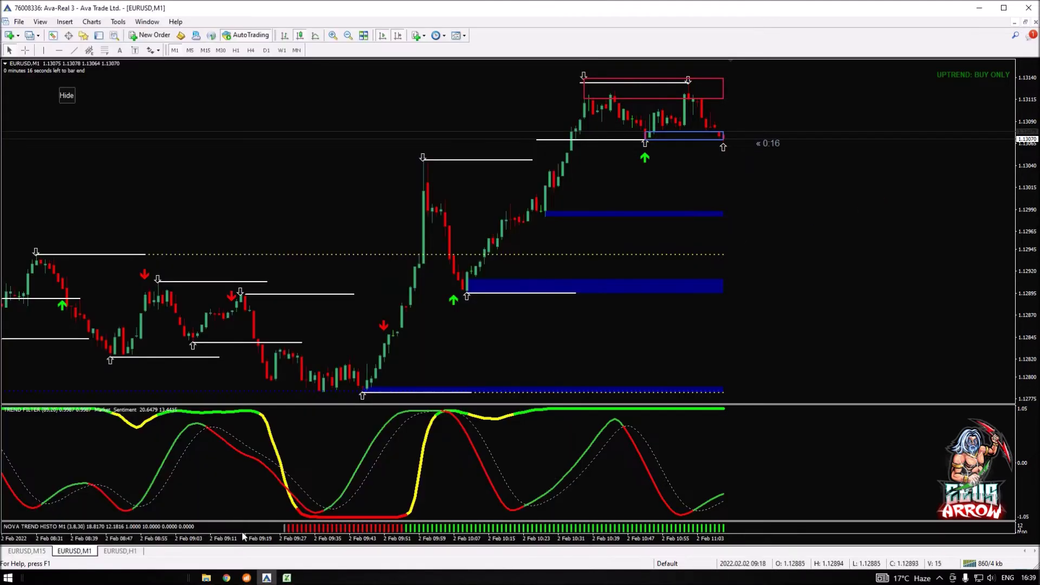
click(246, 578)
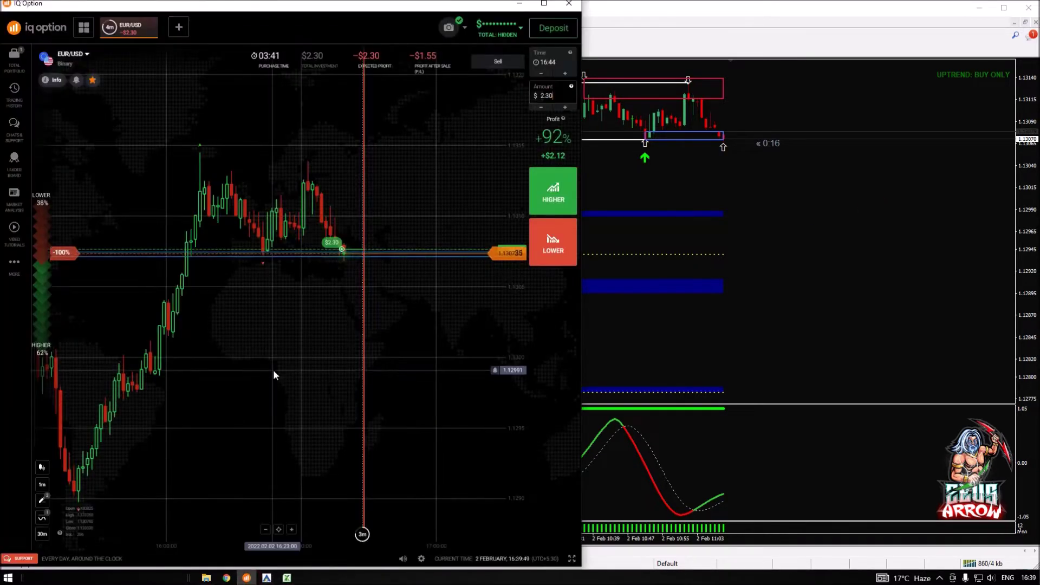
click(42, 499)
click(123, 493)
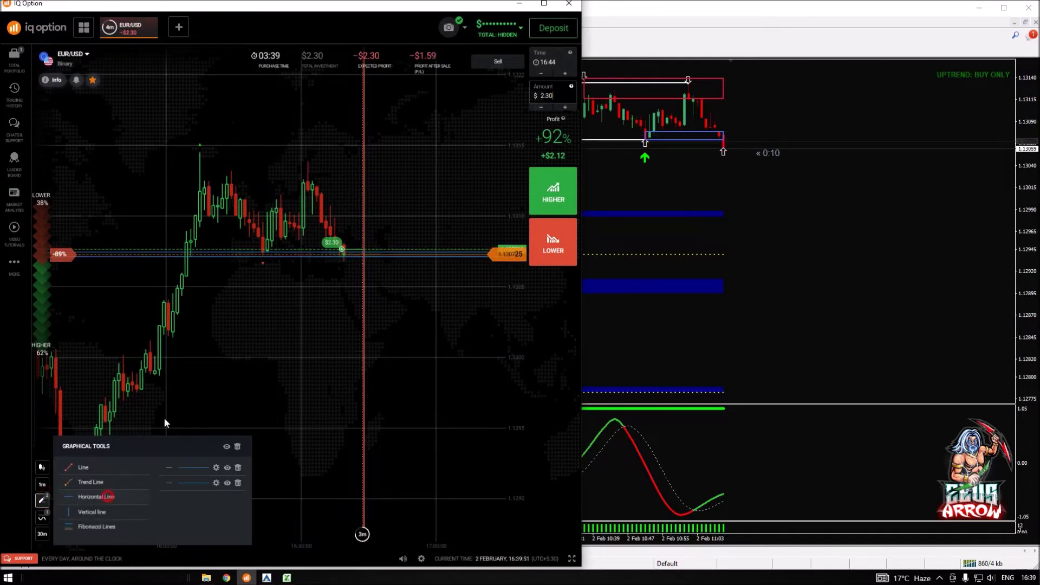
click(343, 152)
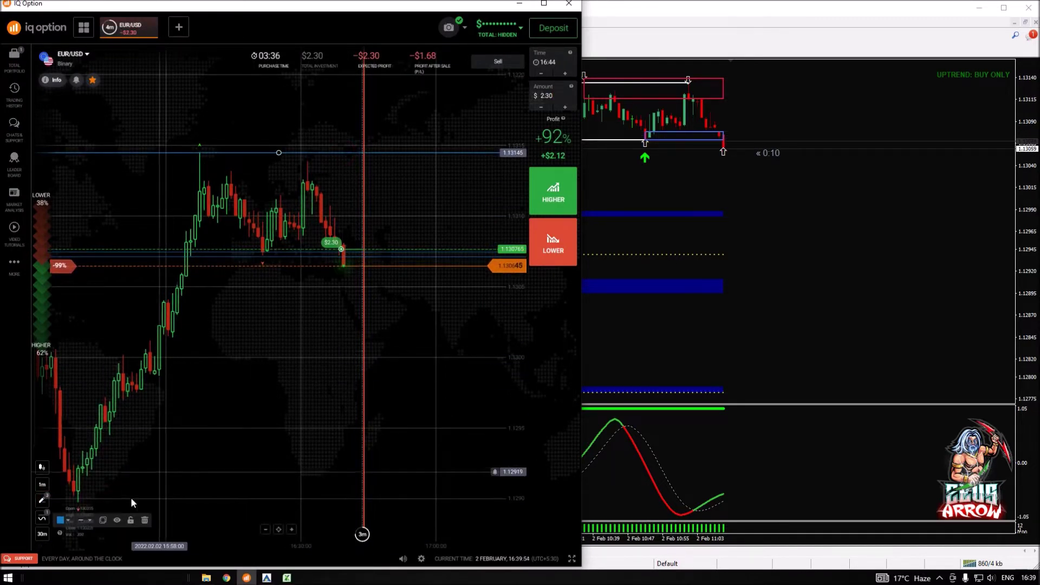
mouse_move(279, 152)
mouse_down()
mouse_move(288, 162)
mouse_move(272, 161)
mouse_up()
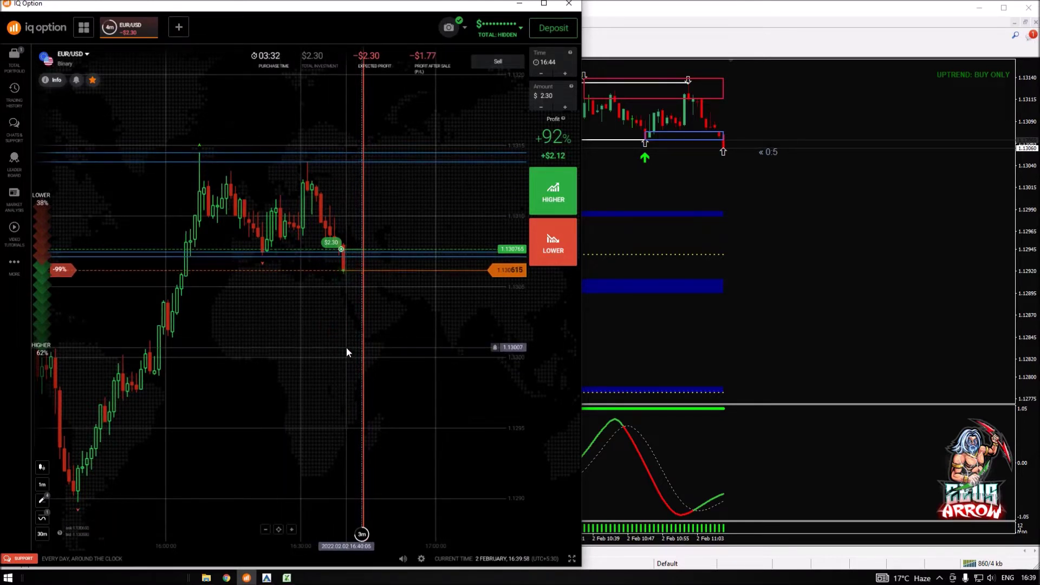
scroll(313, 360, up, 2)
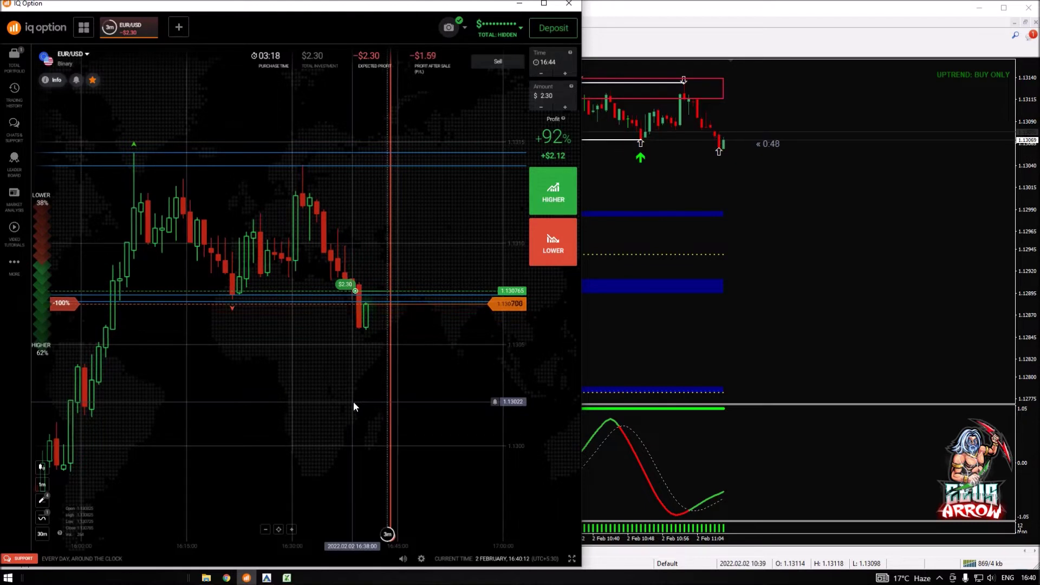
scroll(375, 411, down, 2)
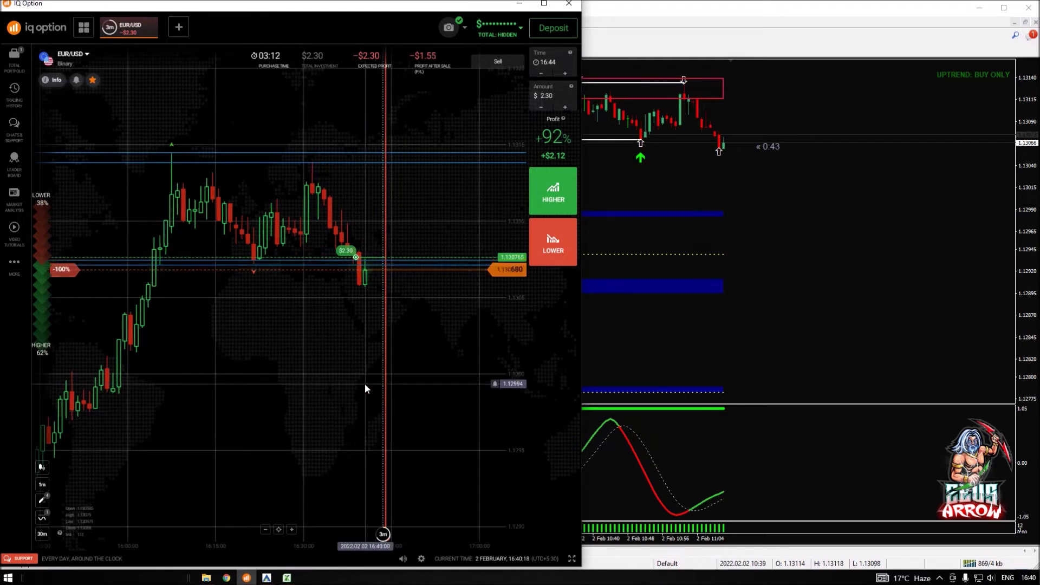
scroll(365, 384, up, 2)
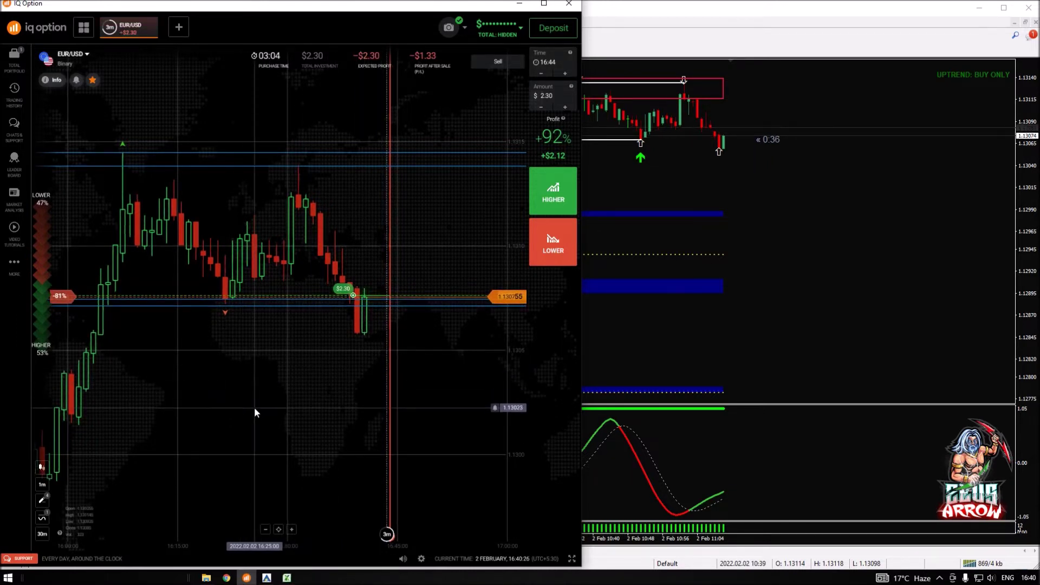
click(287, 578)
Maximize the trade manager sheet and inspect the day 13 close-balance formulas in F41 and F43
click(754, 21)
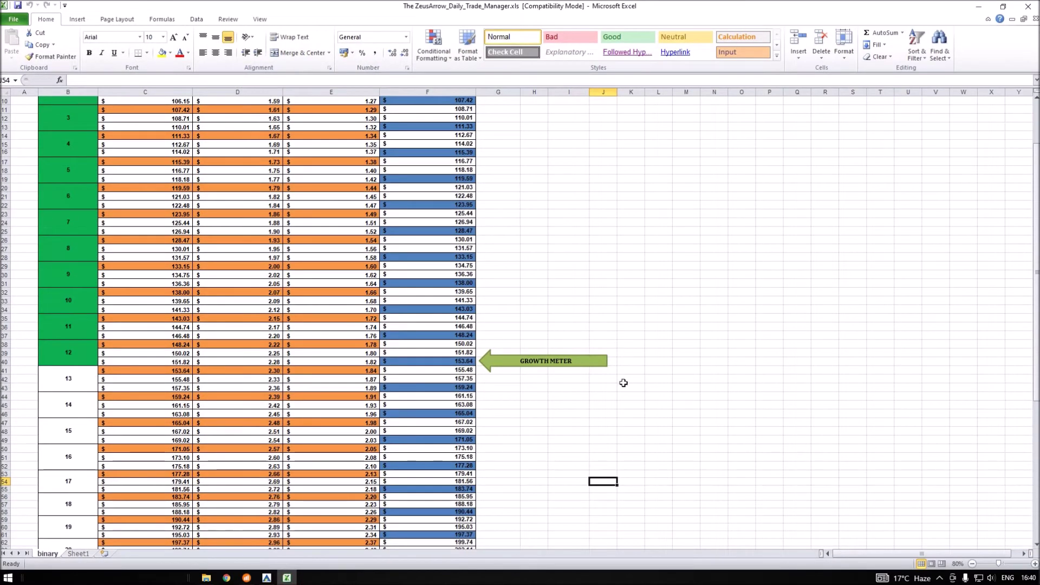
click(75, 375)
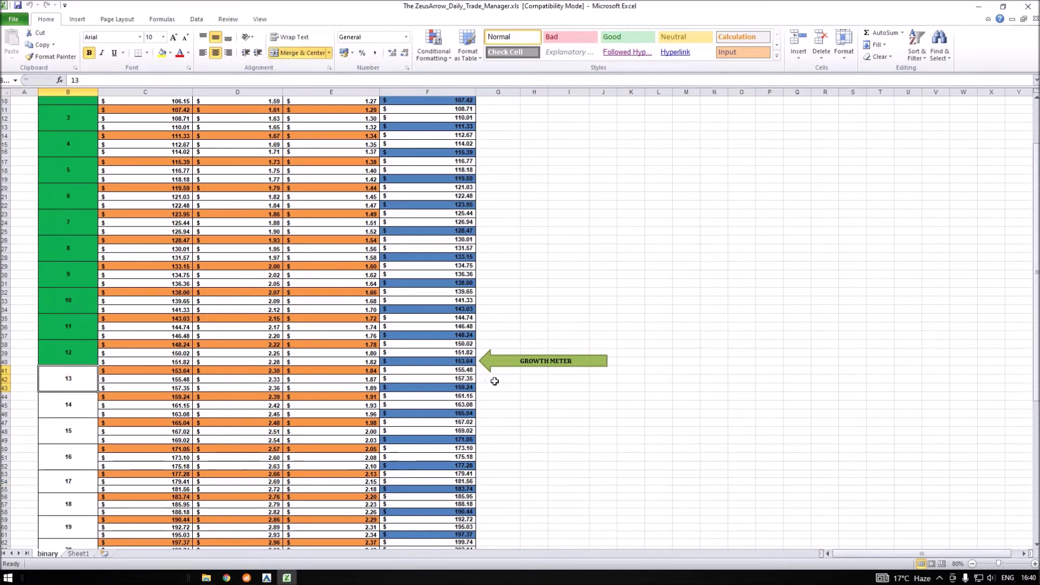
scroll(629, 345, up, 3)
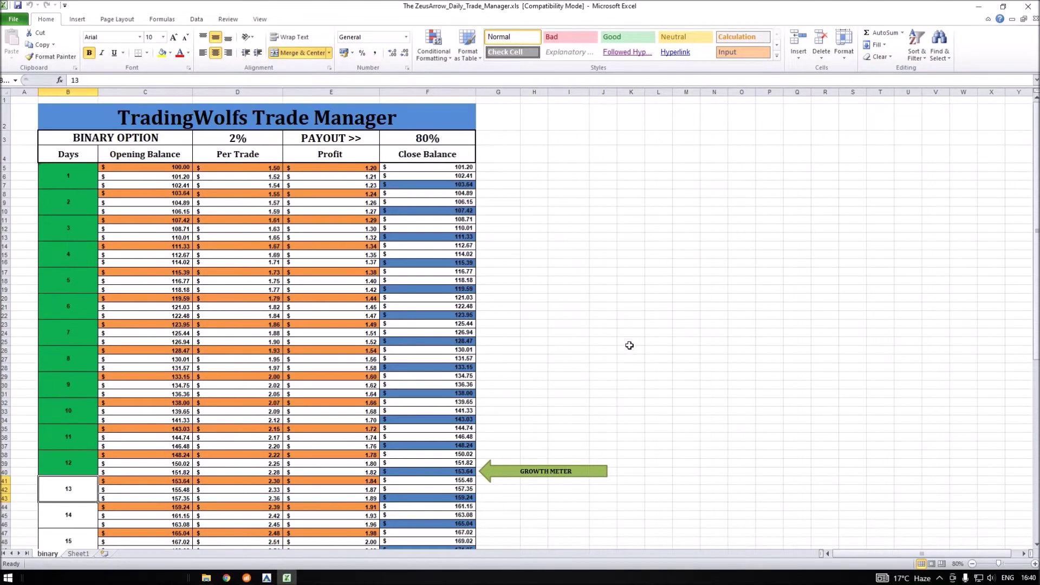
scroll(630, 345, down, 1)
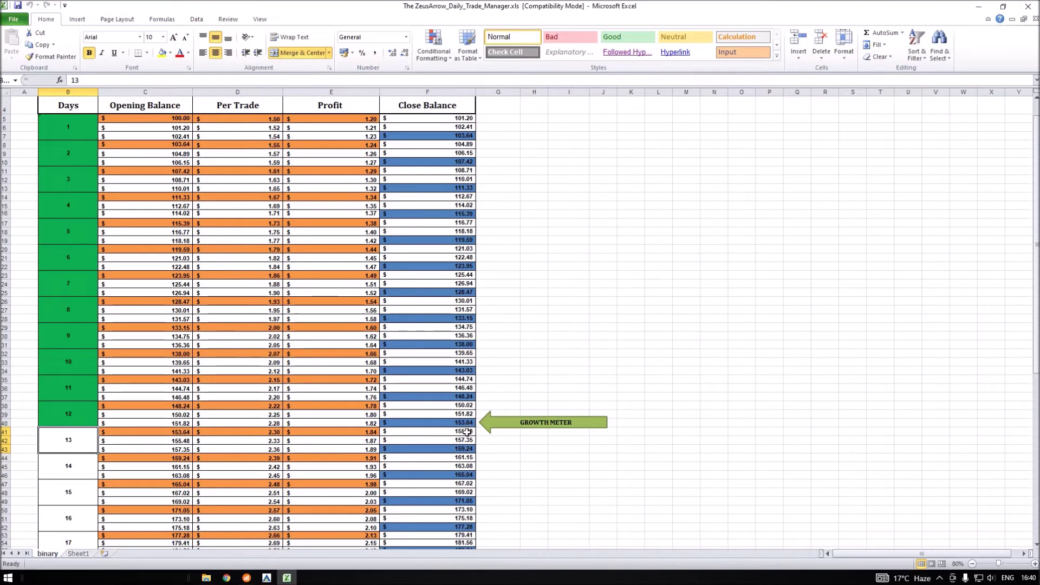
click(467, 432)
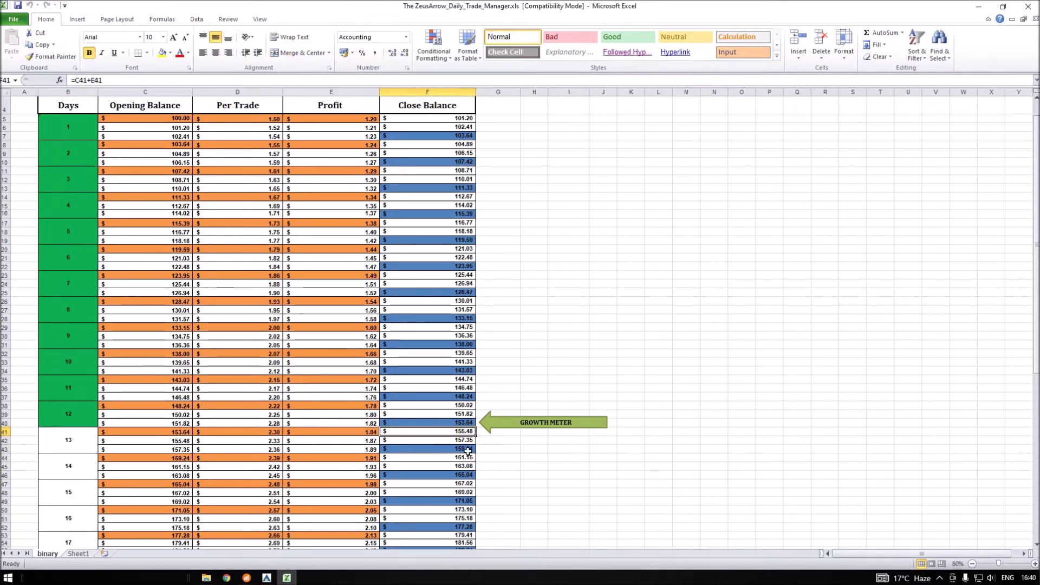
click(468, 449)
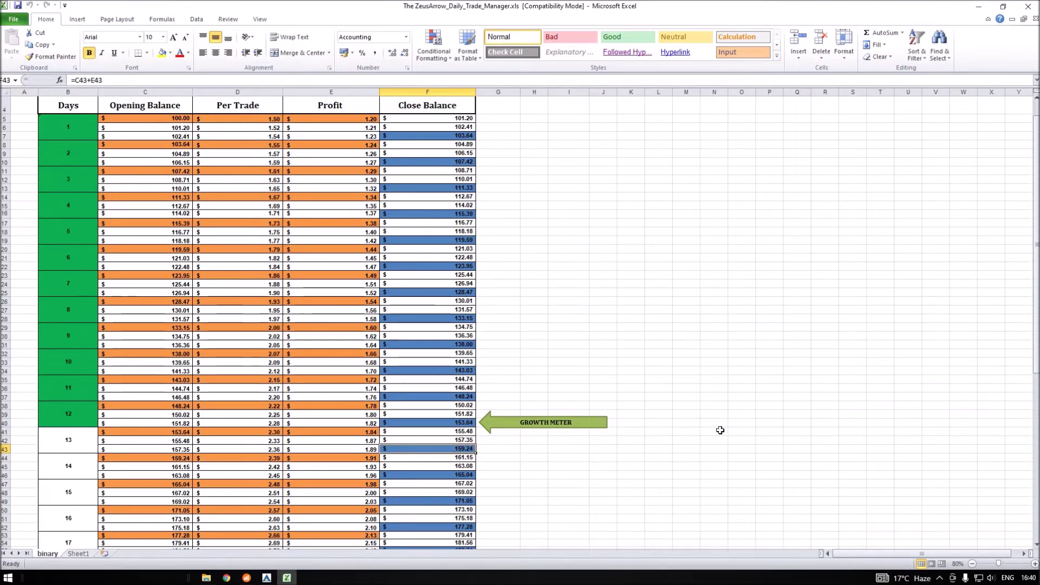
key(Left)
key(Left)
key(Left)
key(Left)
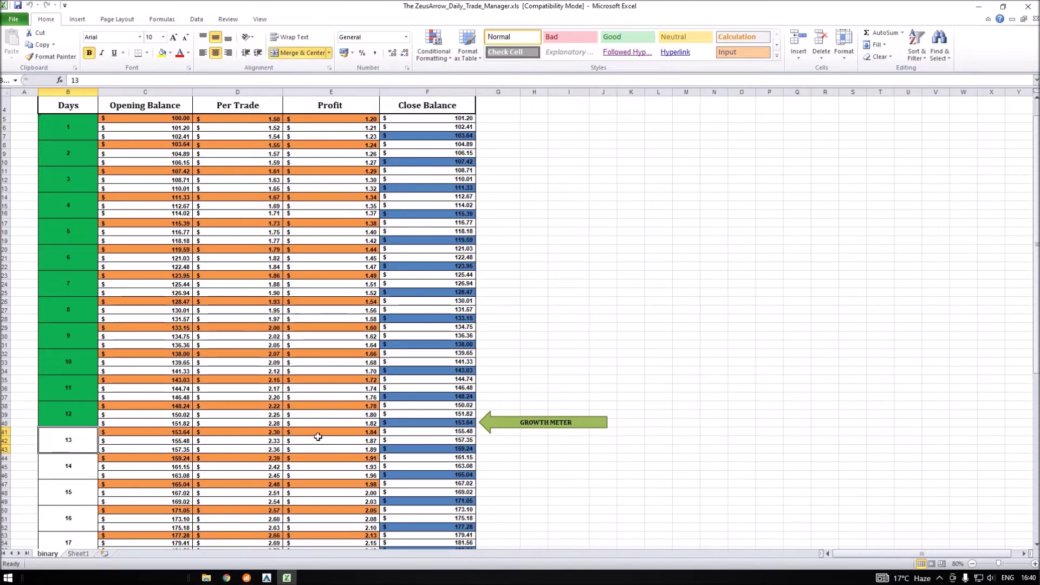
Check the per-trade formulas in D41 and D42, then scroll back to the top settings
scroll(616, 439, down, 2)
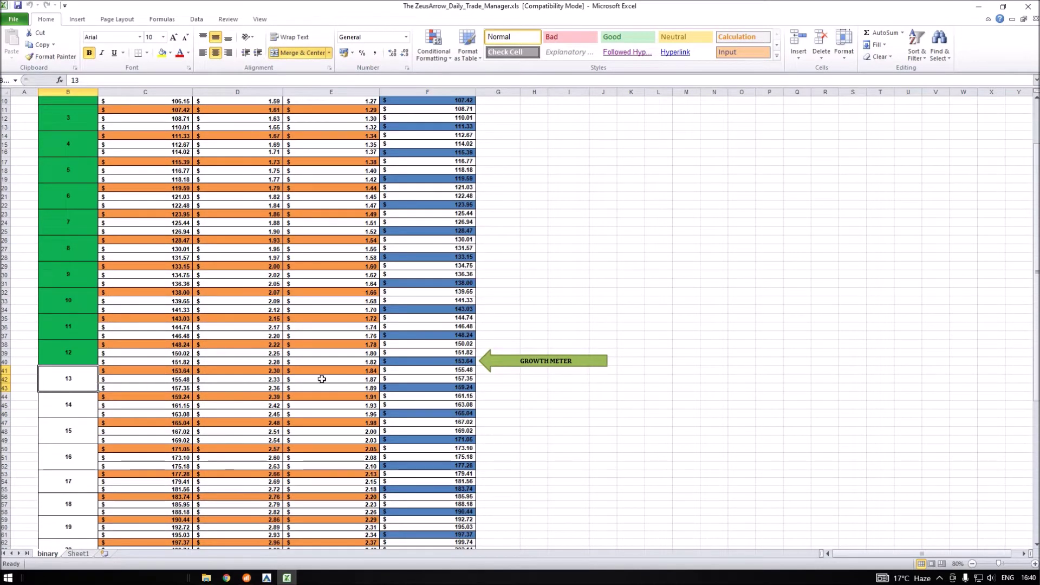
click(262, 373)
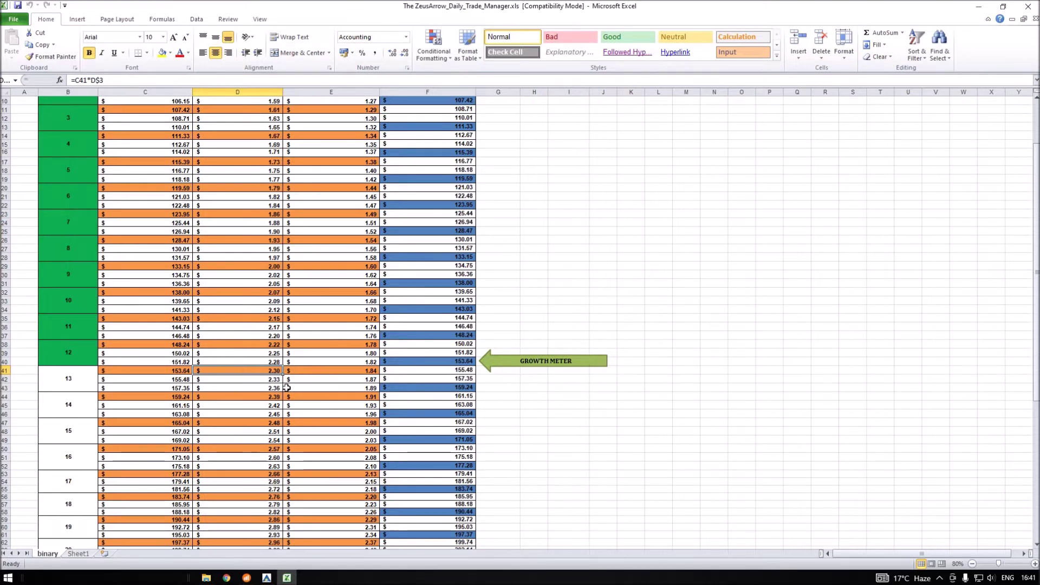
click(265, 379)
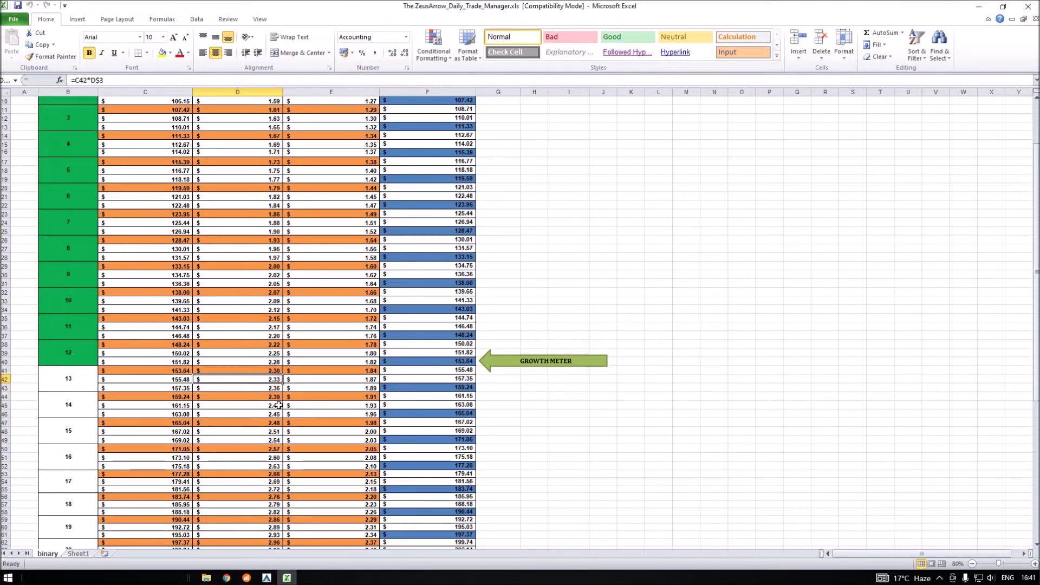
click(274, 372)
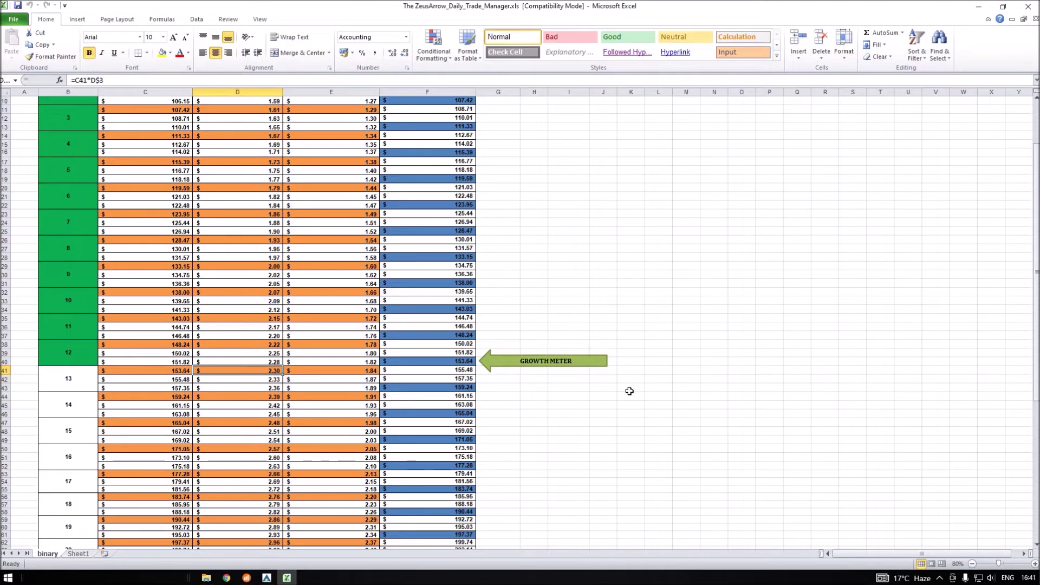
scroll(595, 438, up, 3)
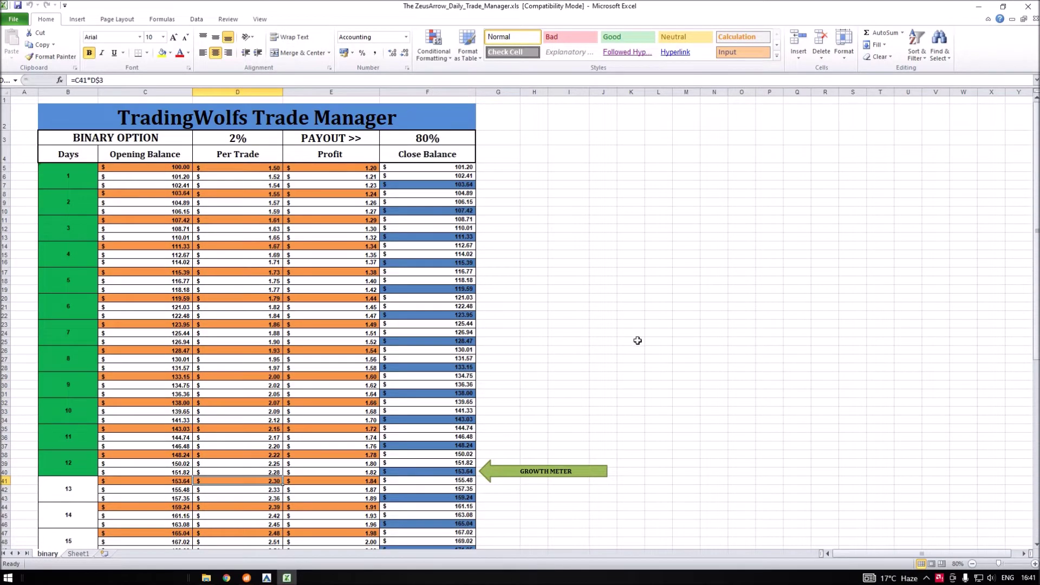
Dismiss the alert and apply the ZeusArrow_7.0_DashBoard template to the EURUSD M15 chart
click(267, 578)
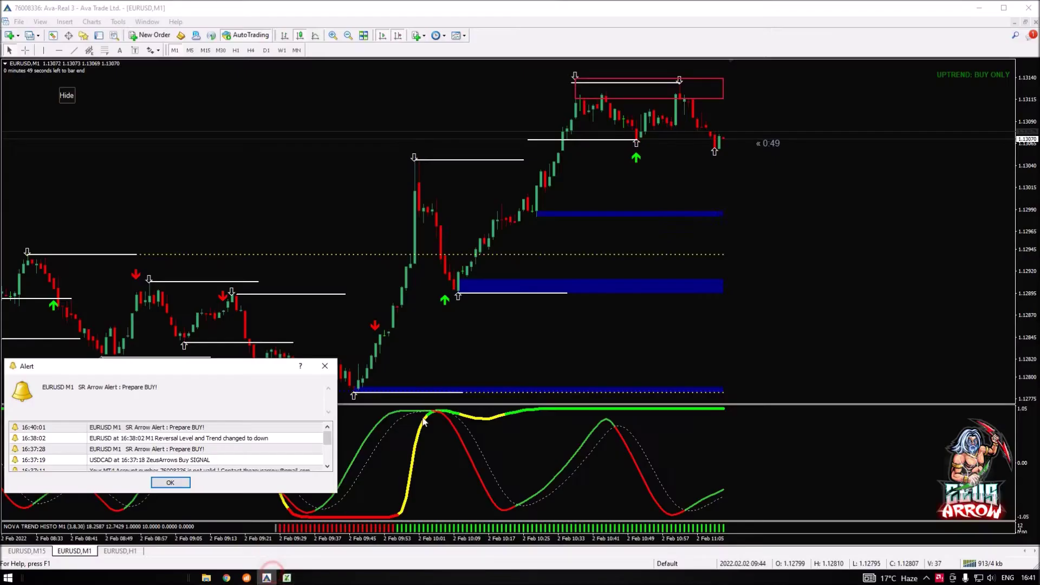
click(325, 366)
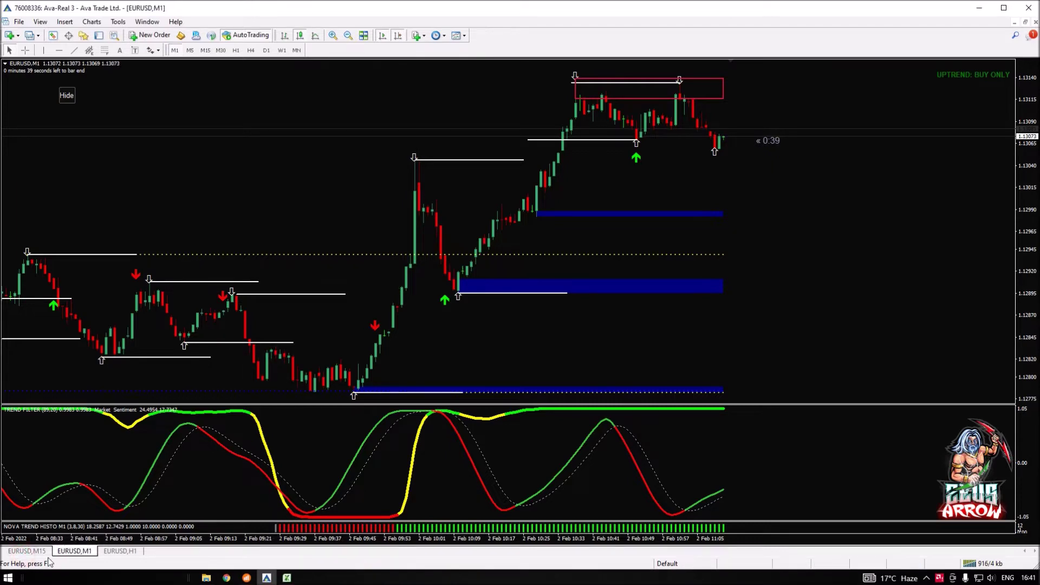
click(27, 551)
click(459, 35)
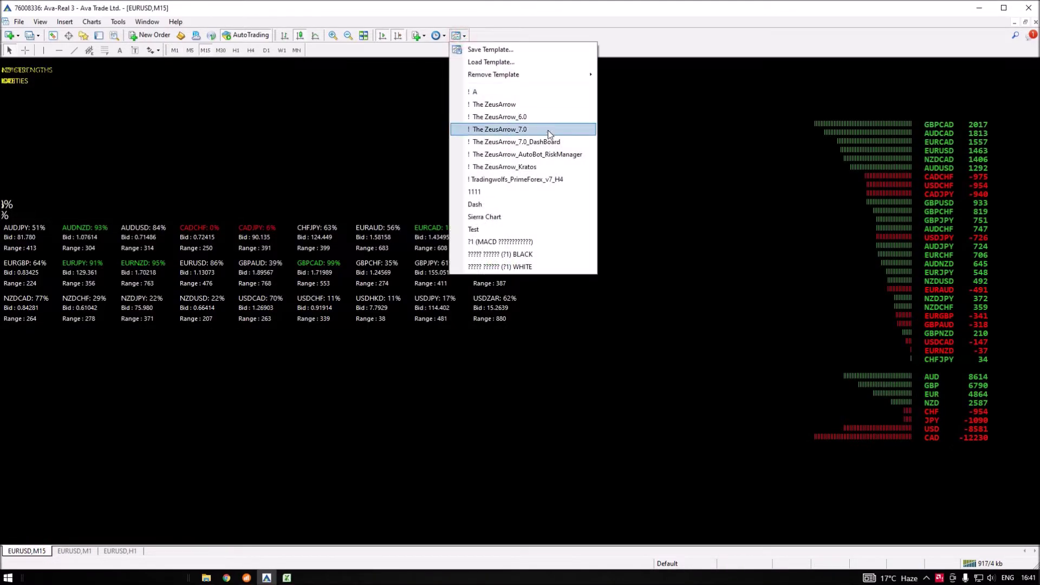
click(547, 142)
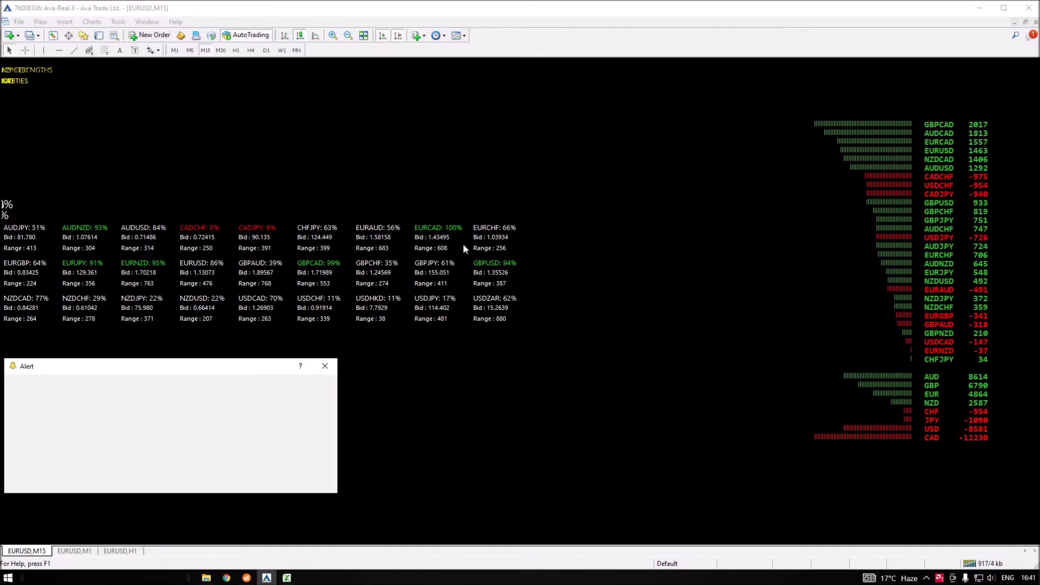
Check the IQ Option trade, then return to the EURUSD M1 chart with alerts dismissed
click(248, 578)
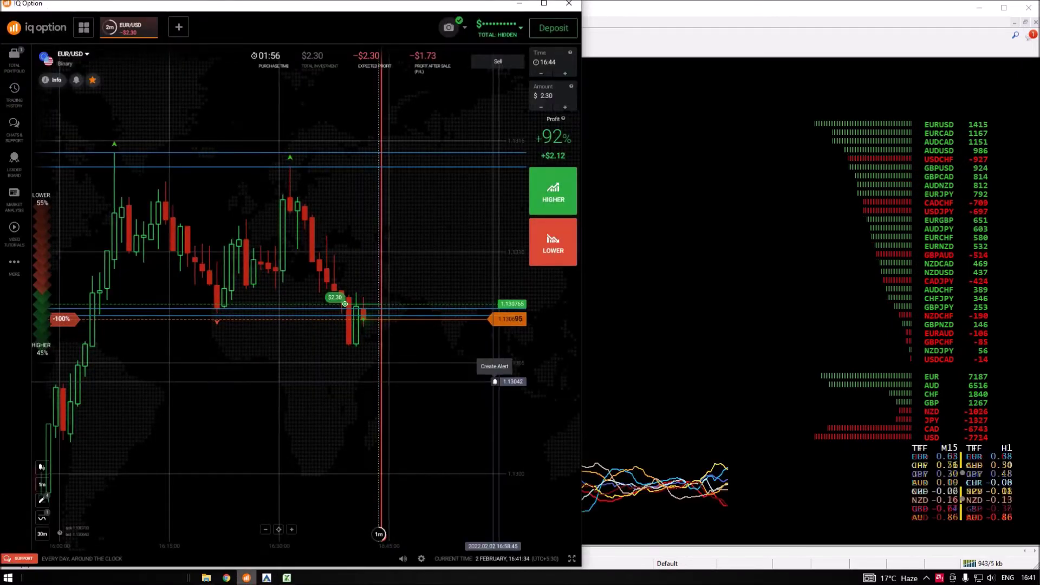
key(alt+Tab)
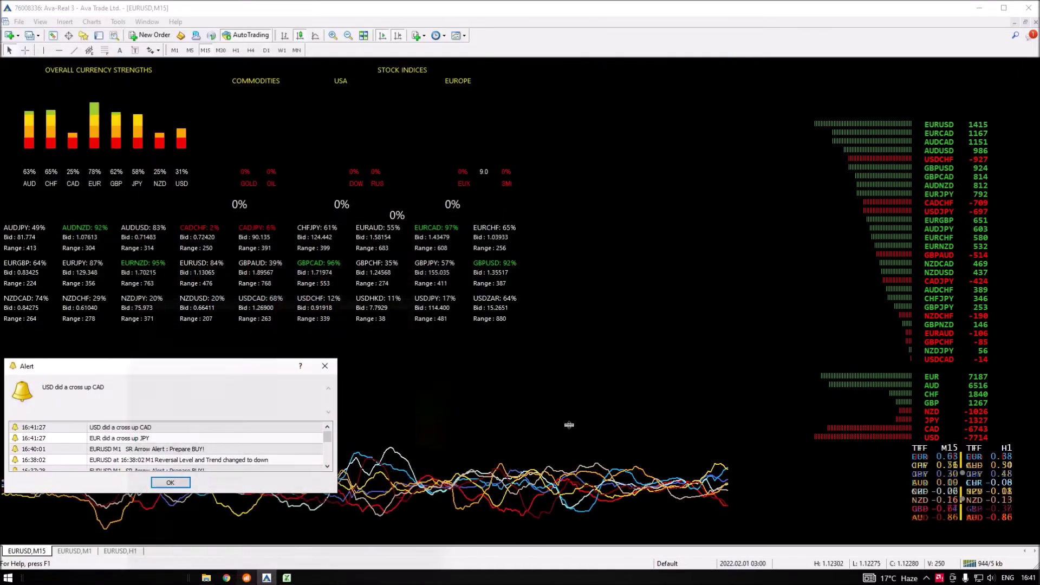
key(Return)
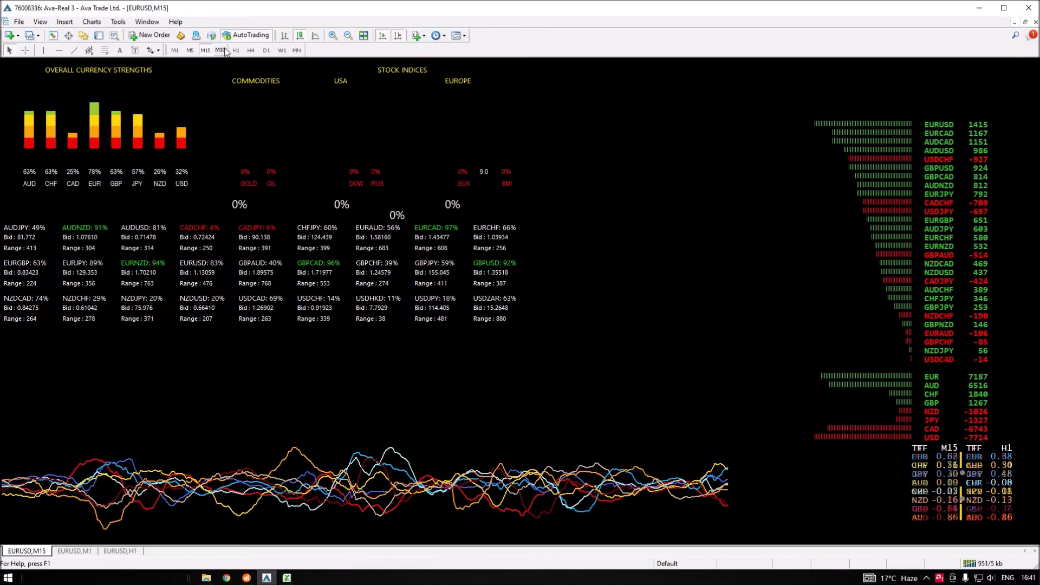
click(74, 551)
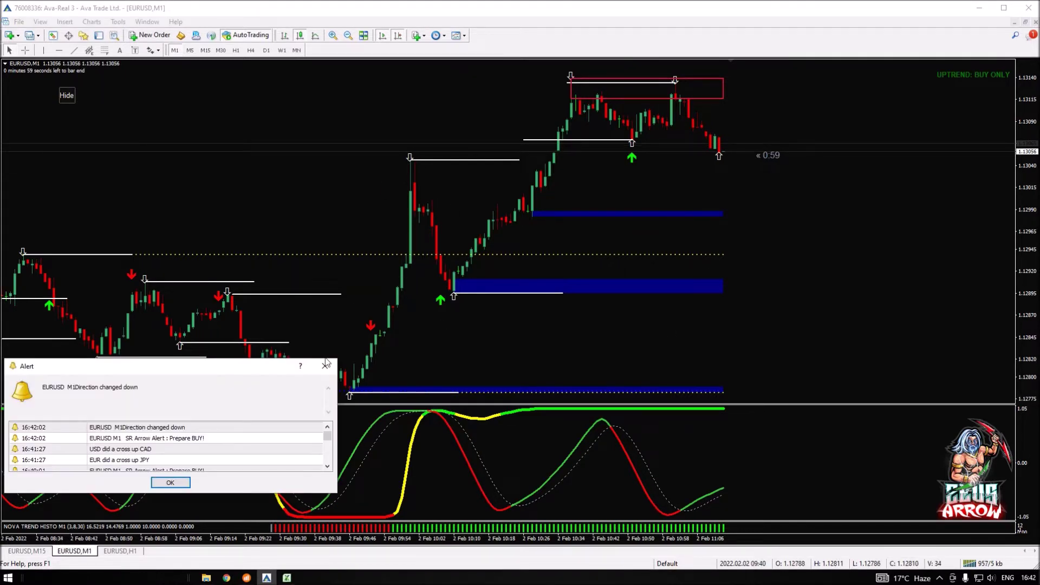
click(325, 366)
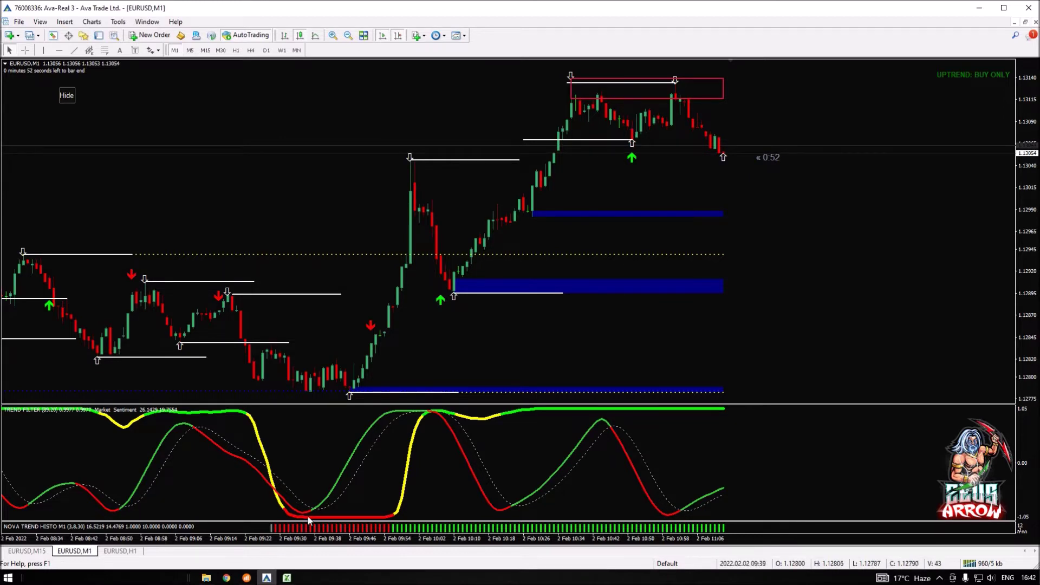
Move the EUR/USD price alert line to 1.13141 and the top horizontal line down to 1.12899
click(247, 578)
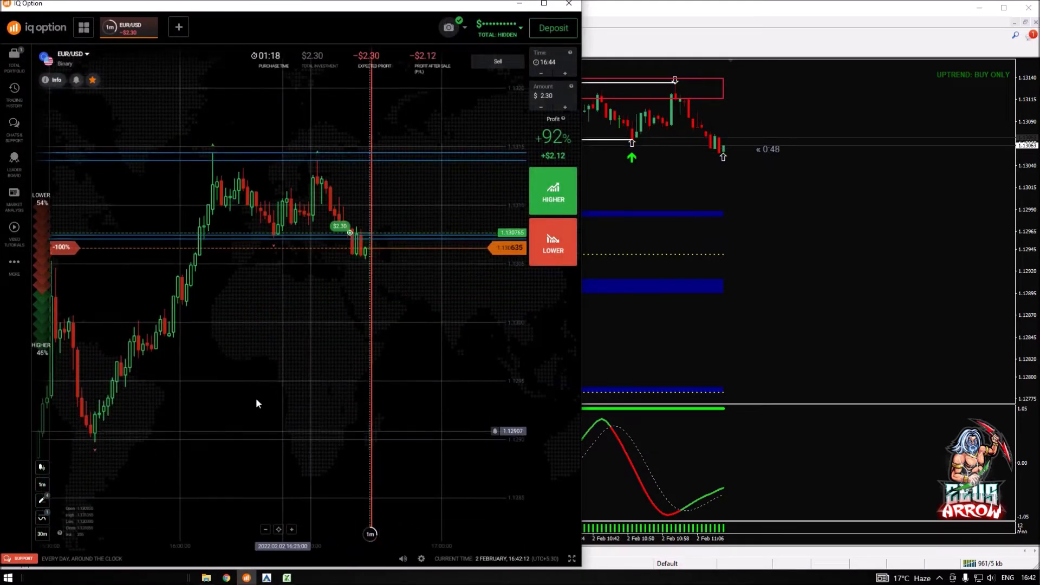
mouse_move(304, 373)
mouse_down()
mouse_move(337, 178)
mouse_move(320, 156)
mouse_move(279, 158)
mouse_up()
click(248, 379)
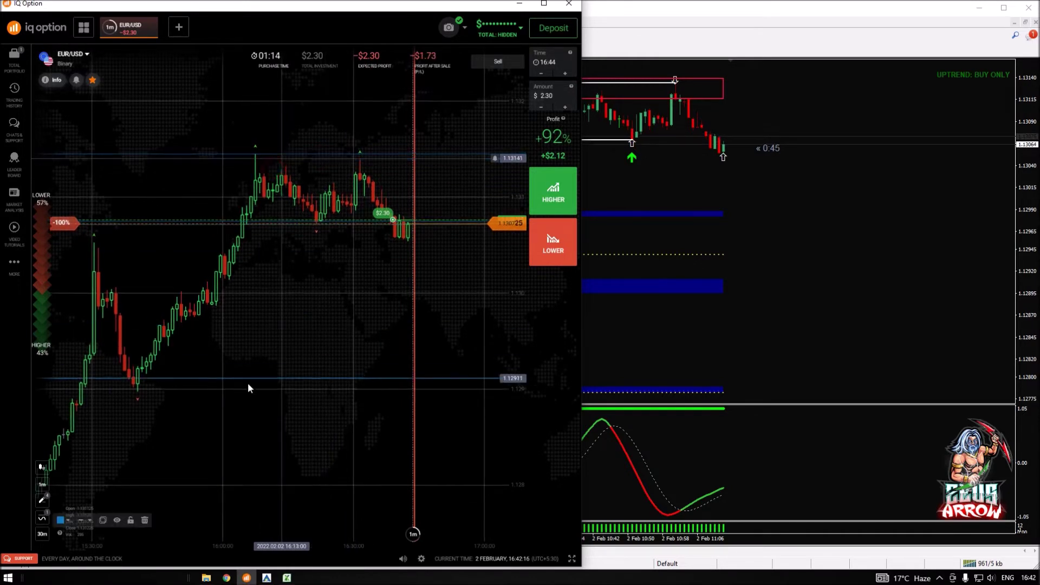
click(317, 330)
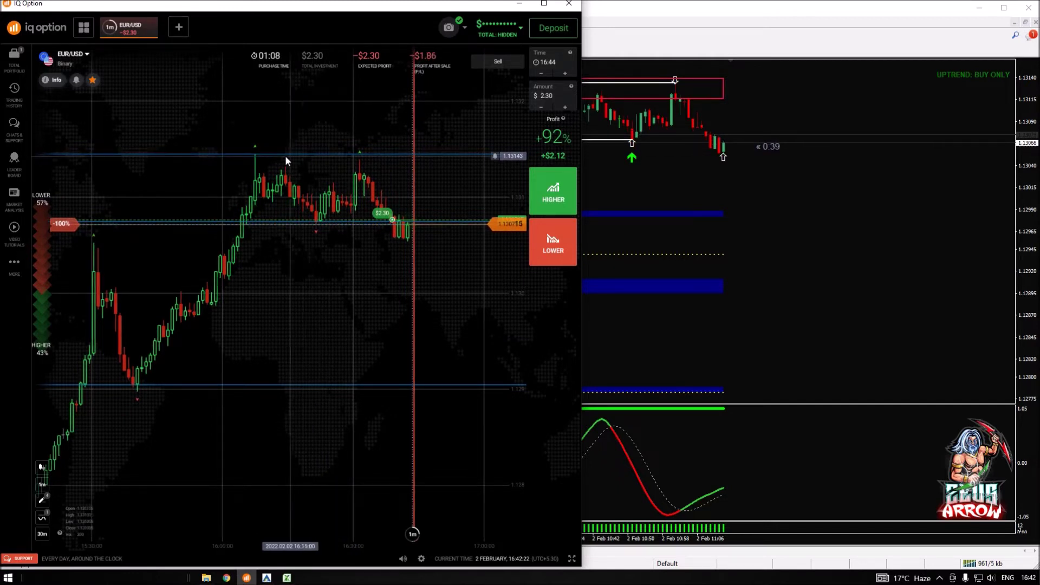
drag(282, 154, 346, 392)
click(355, 314)
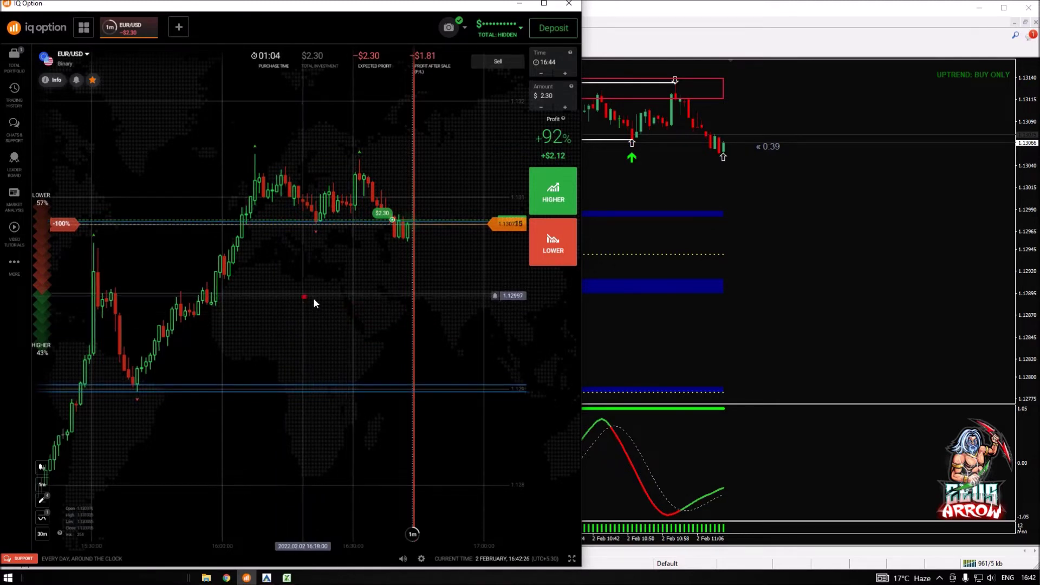
mouse_move(314, 297)
mouse_down()
mouse_move(367, 298)
mouse_move(334, 294)
mouse_up()
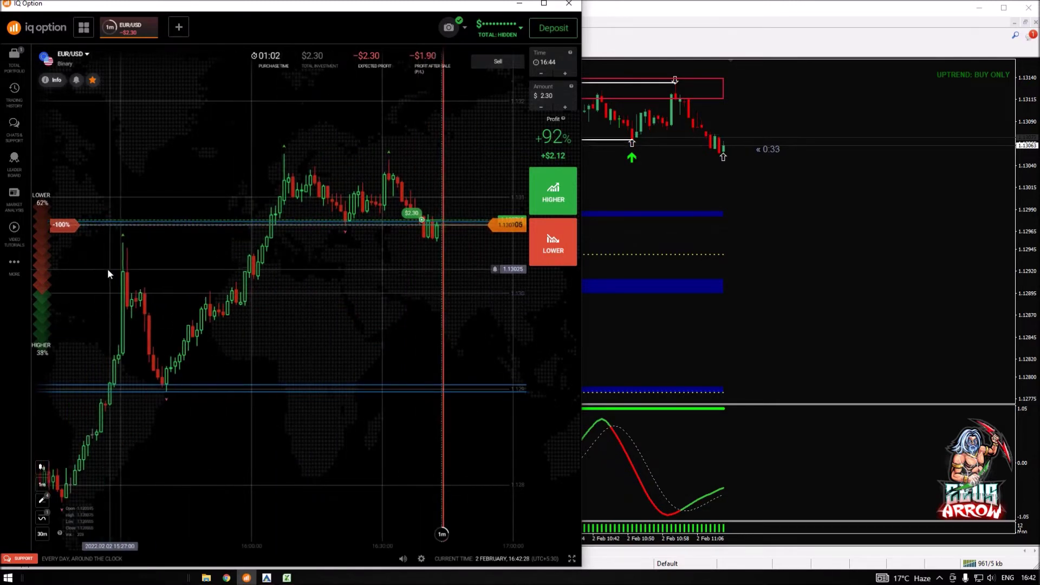
Add a new horizontal line on the EUR/USD chart, then go back to MT4's currency-strength chart
click(43, 499)
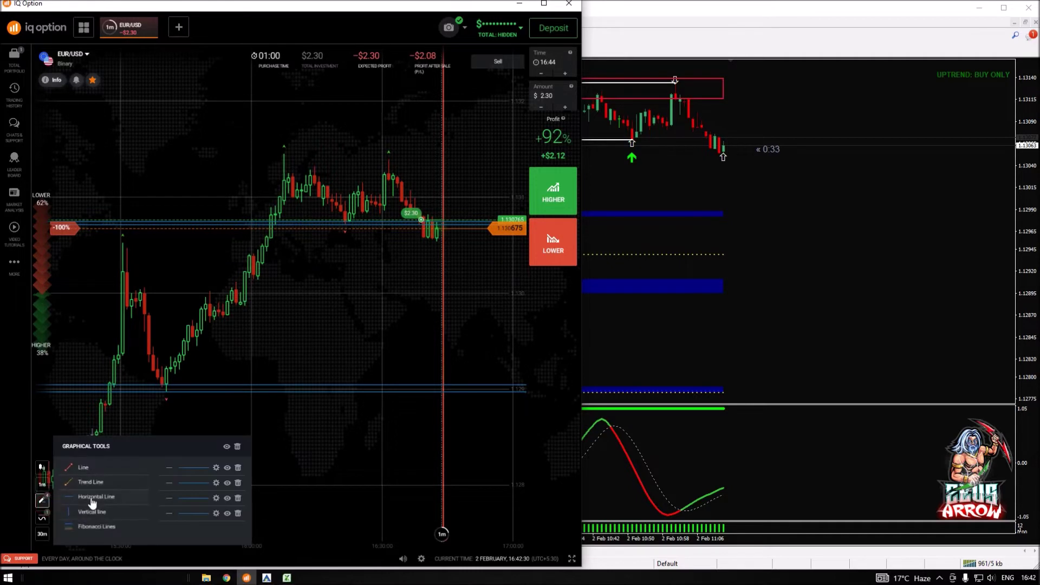
click(93, 499)
click(109, 272)
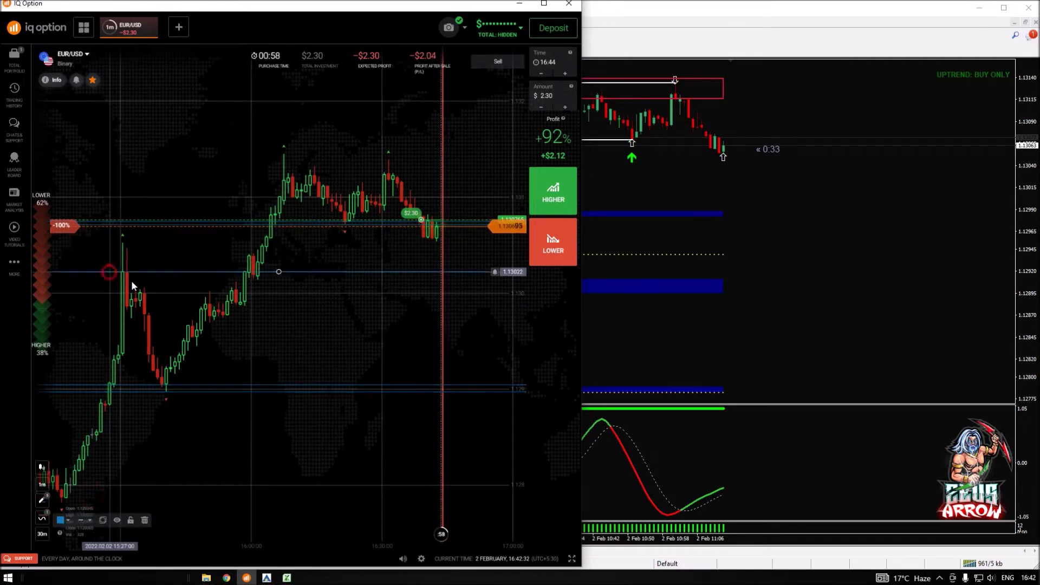
drag(372, 323, 325, 320)
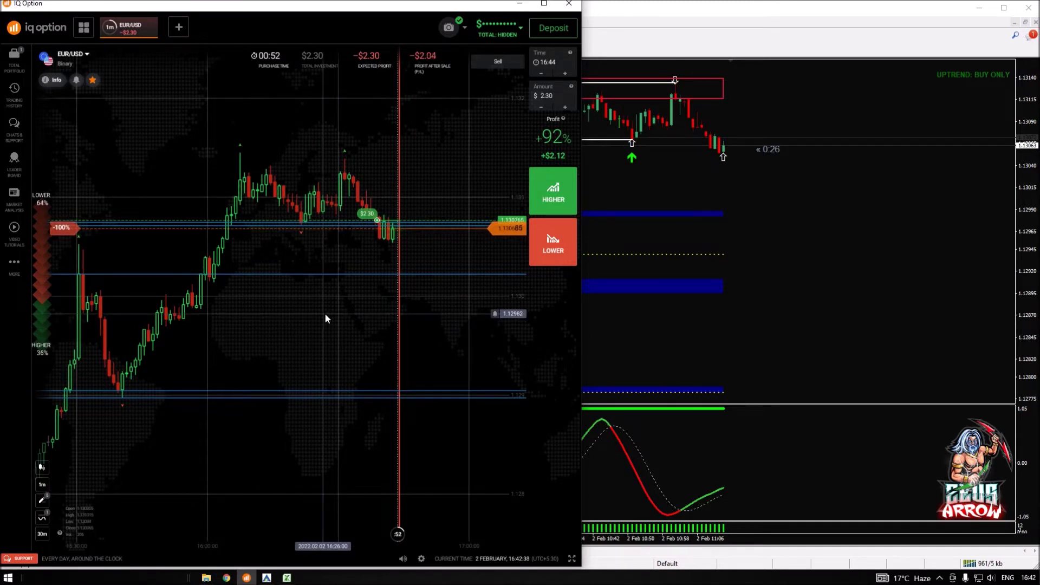
scroll(347, 350, up, 2)
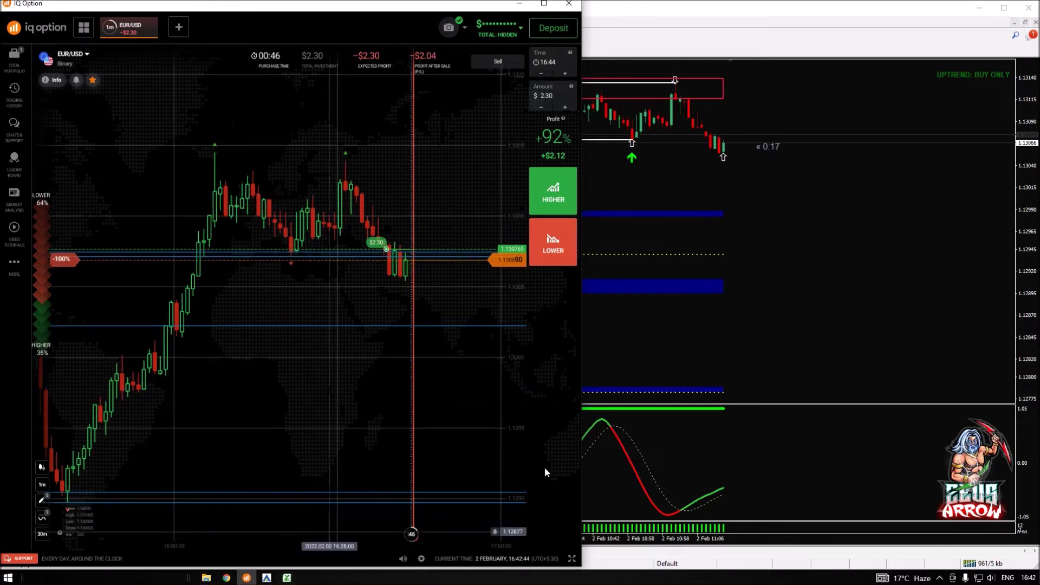
click(267, 578)
key(ctrl+F6)
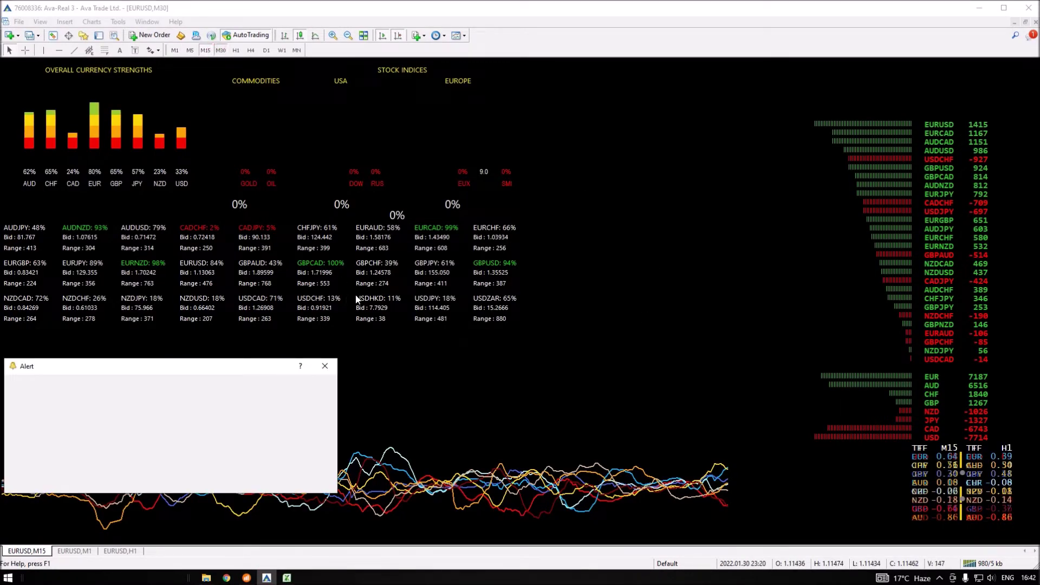
Dismiss the alerts, set the dashboard to M15, and show the EURUSD M1 signal chart
click(325, 367)
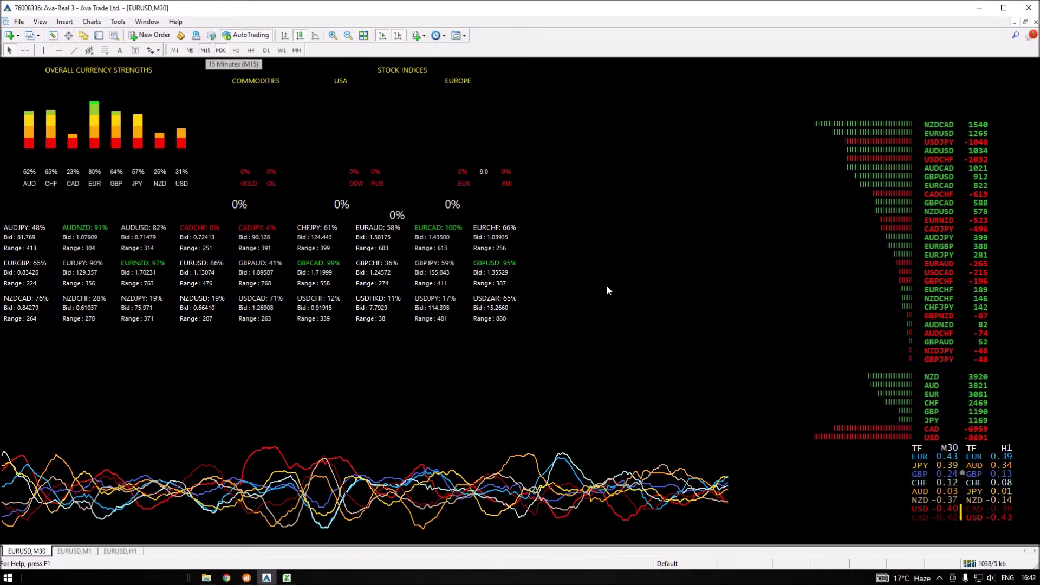
click(324, 366)
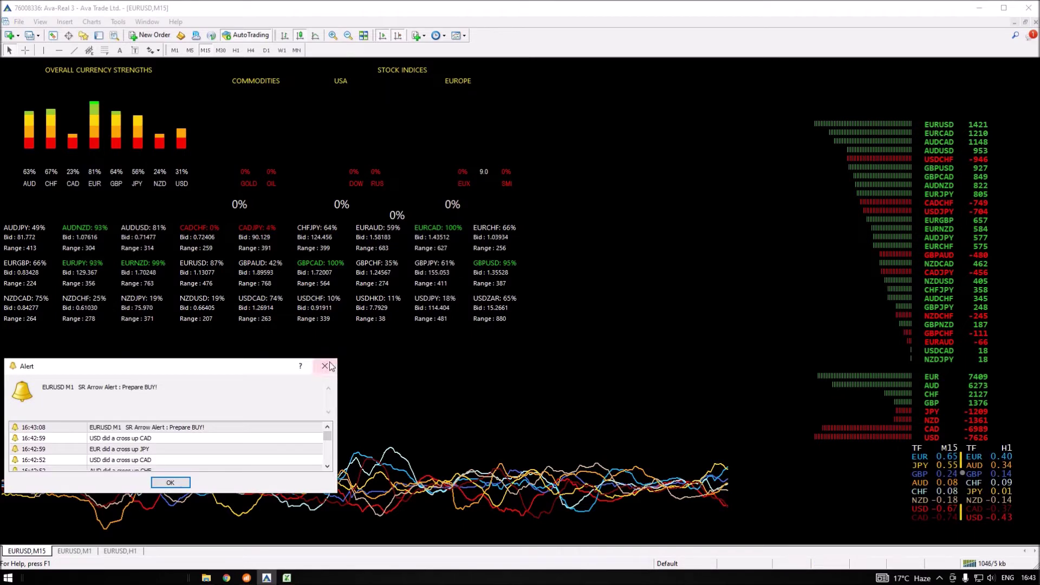
click(330, 366)
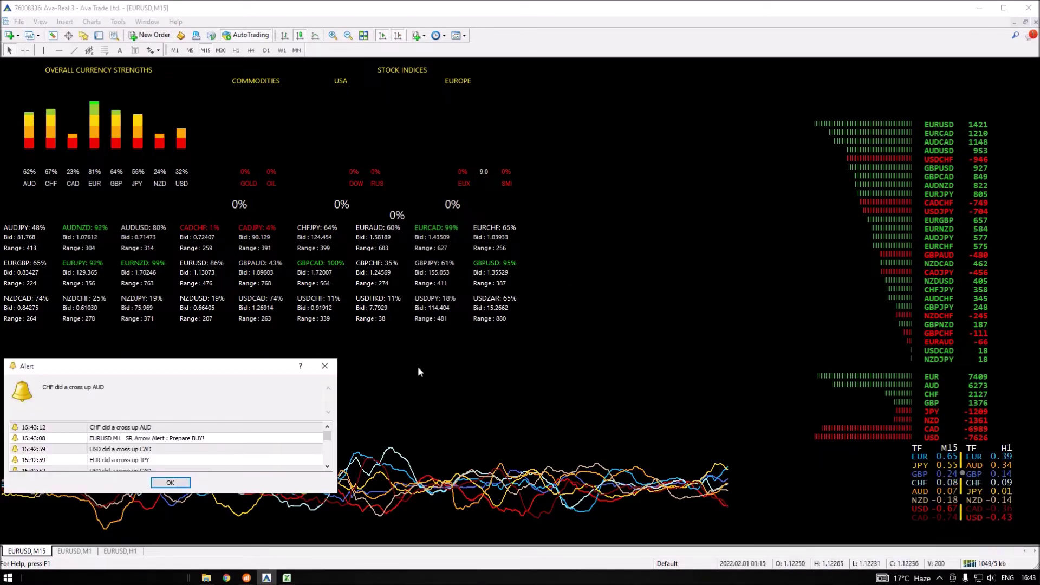
click(75, 551)
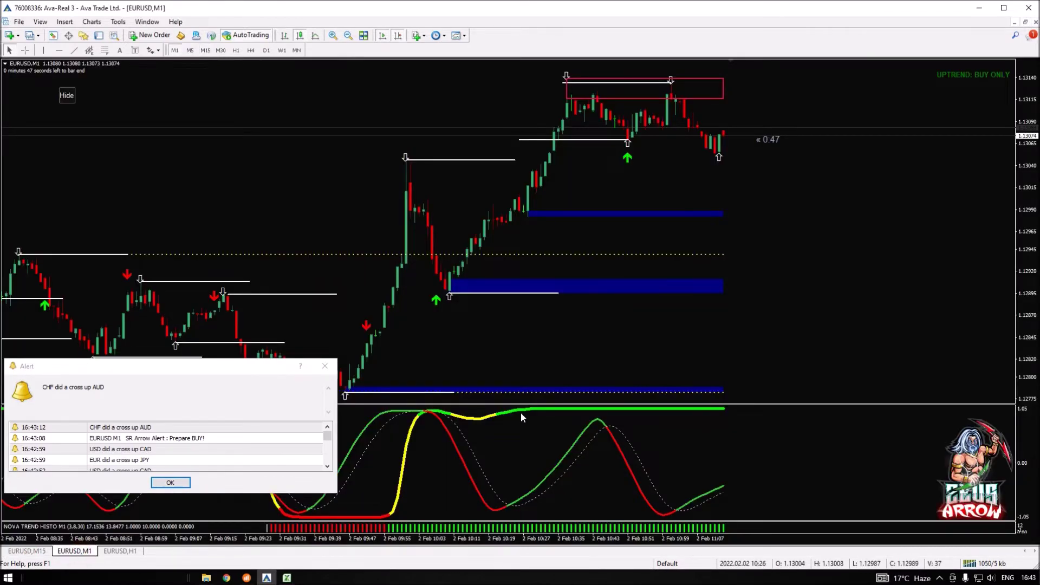
Move the EUR/USD horizontal lines to 1.13054 and 1.13137, then return to MT4's M15 dashboard
click(246, 578)
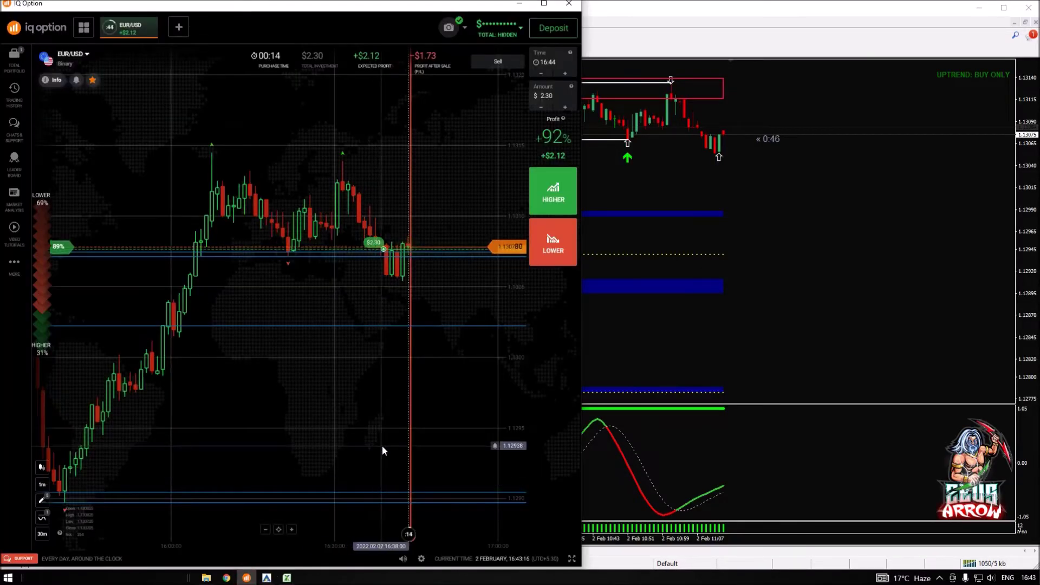
scroll(381, 446, down, 3)
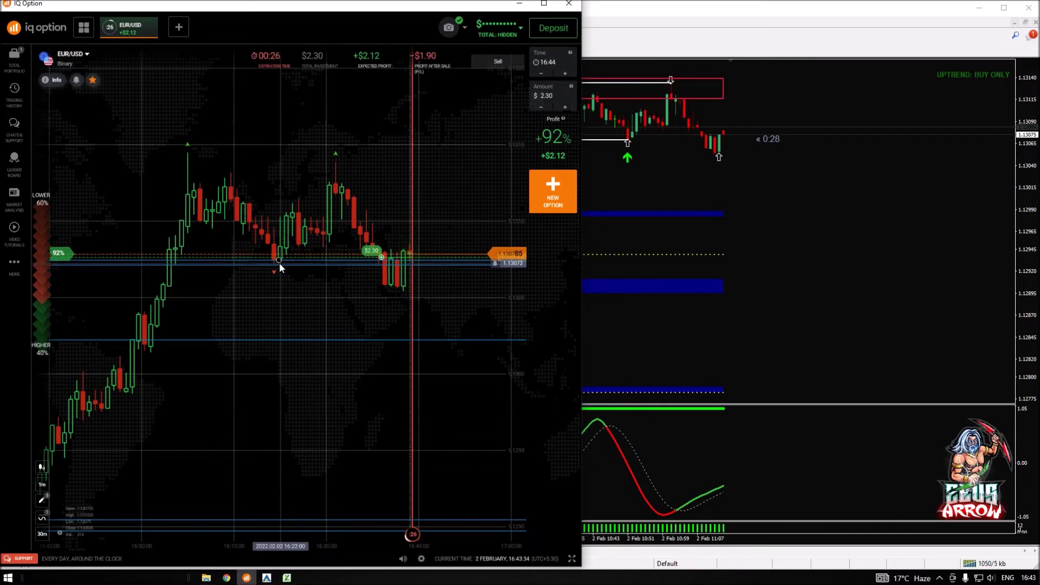
drag(278, 266, 265, 290)
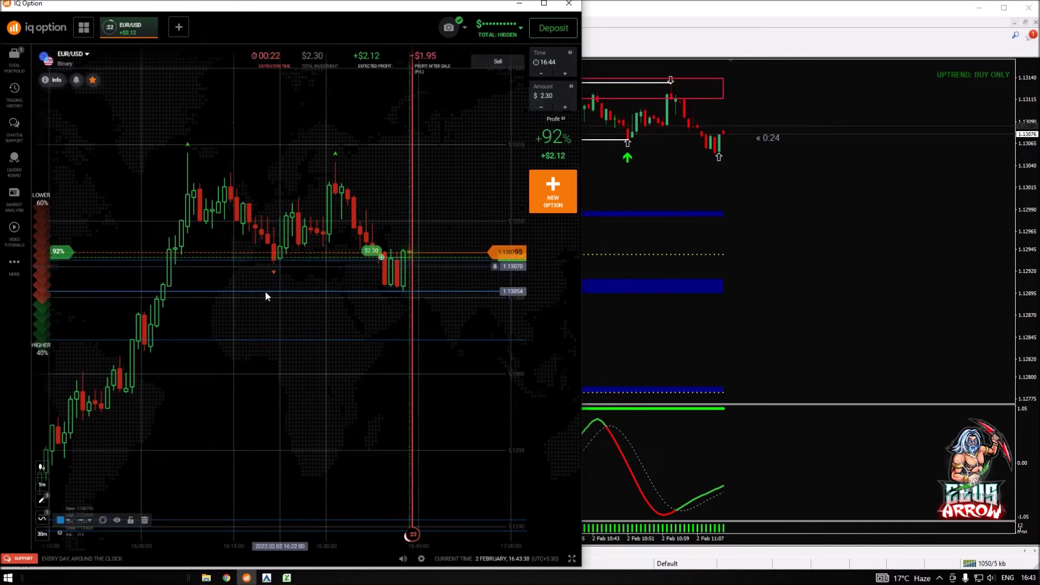
click(366, 422)
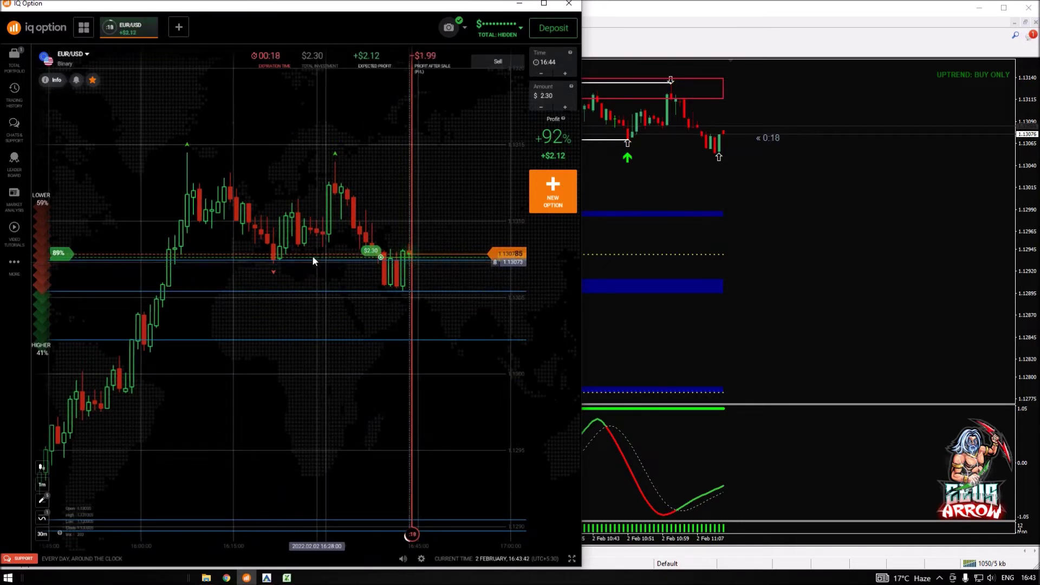
mouse_move(278, 259)
mouse_down()
mouse_move(308, 188)
mouse_move(344, 162)
mouse_up()
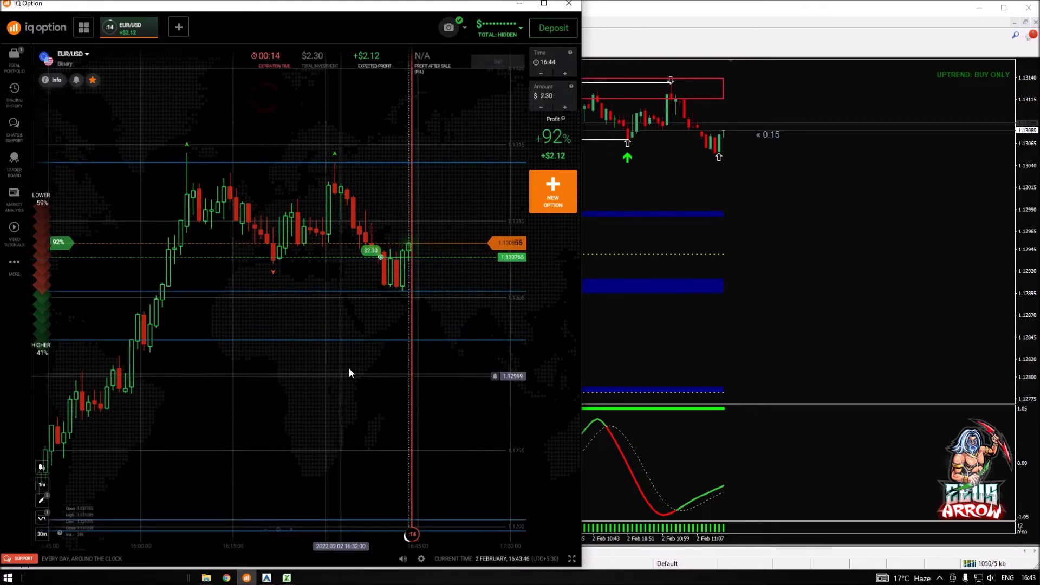
click(266, 578)
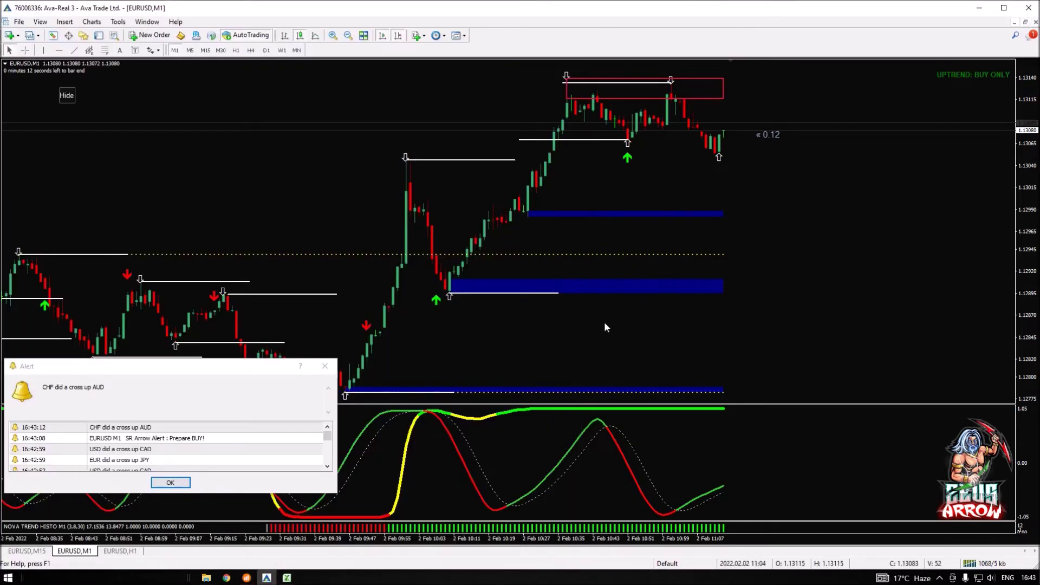
click(27, 551)
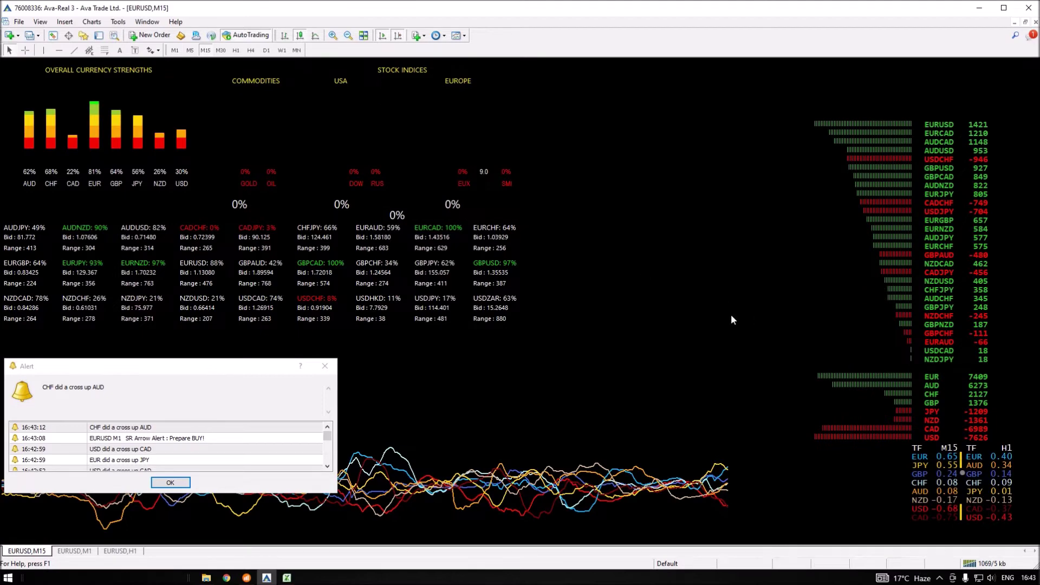
Dismiss the CHF/AUD cross and EURUSD direction-changed alerts, then show the EURUSD M1 chart
click(325, 366)
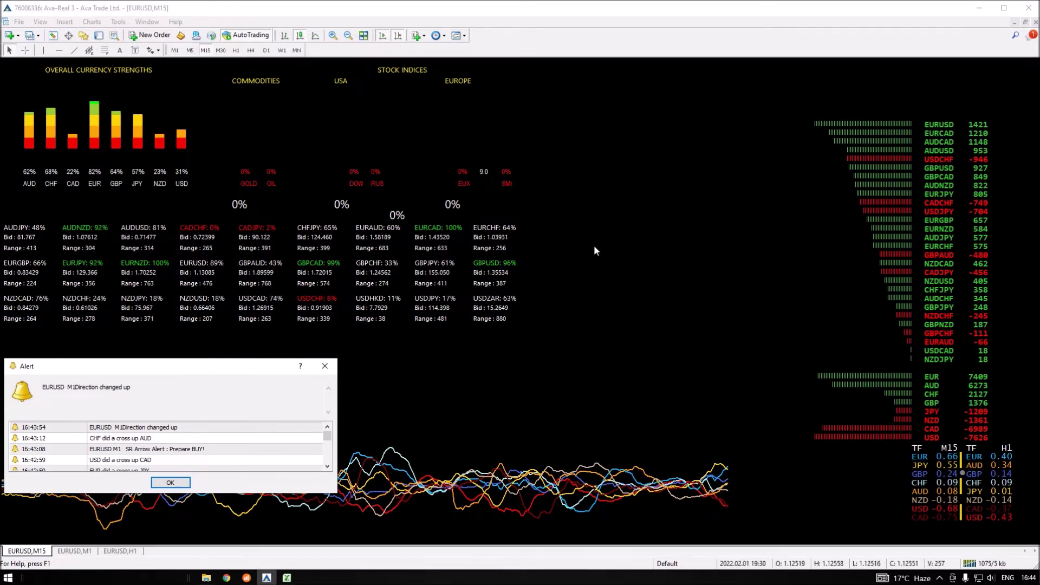
click(324, 366)
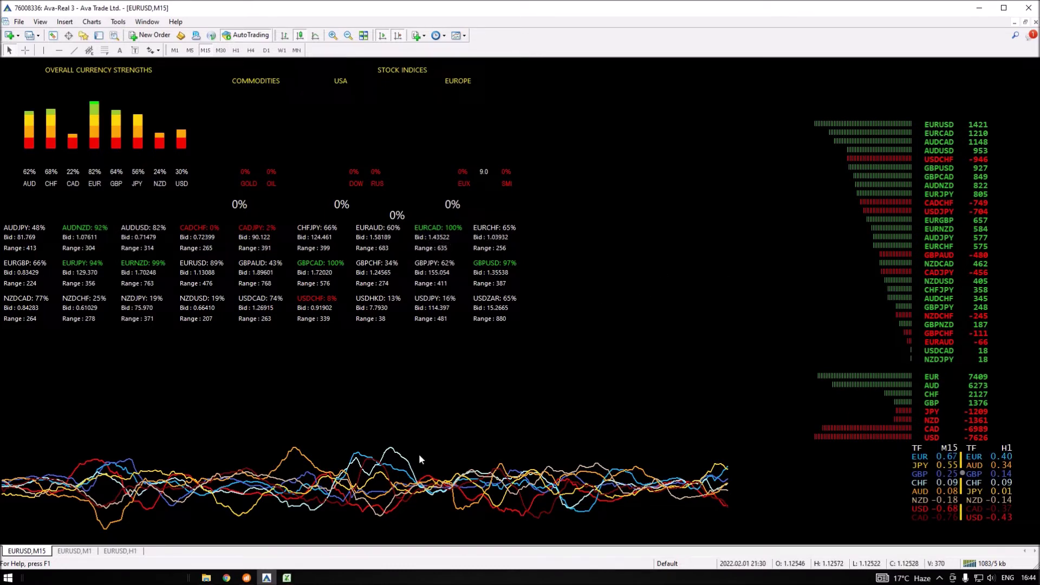
click(76, 550)
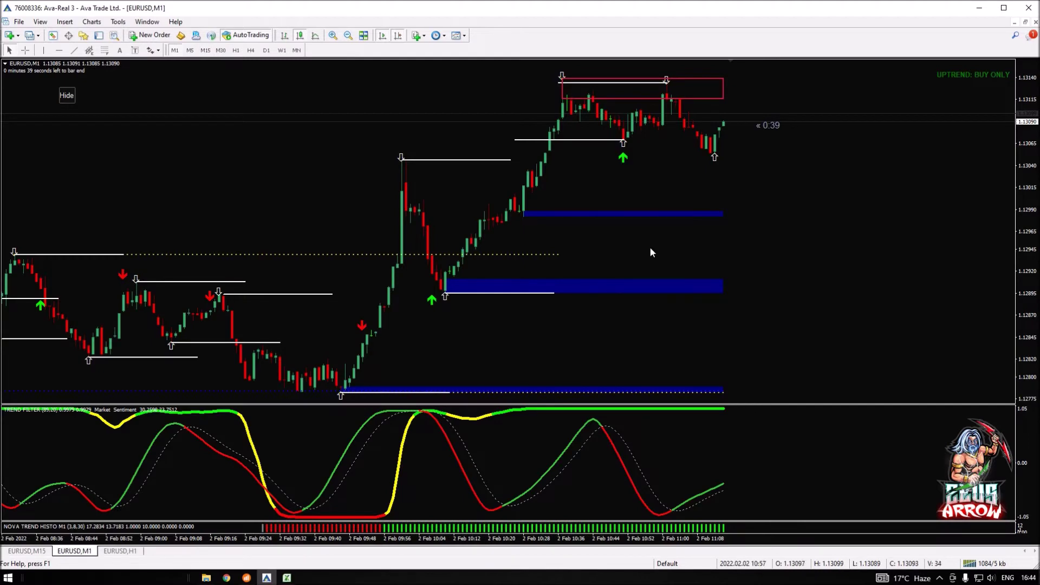
Switch the MetaTrader chart to EURCAD one-minute, then return to the +$2.12 EUR/USD result
click(247, 578)
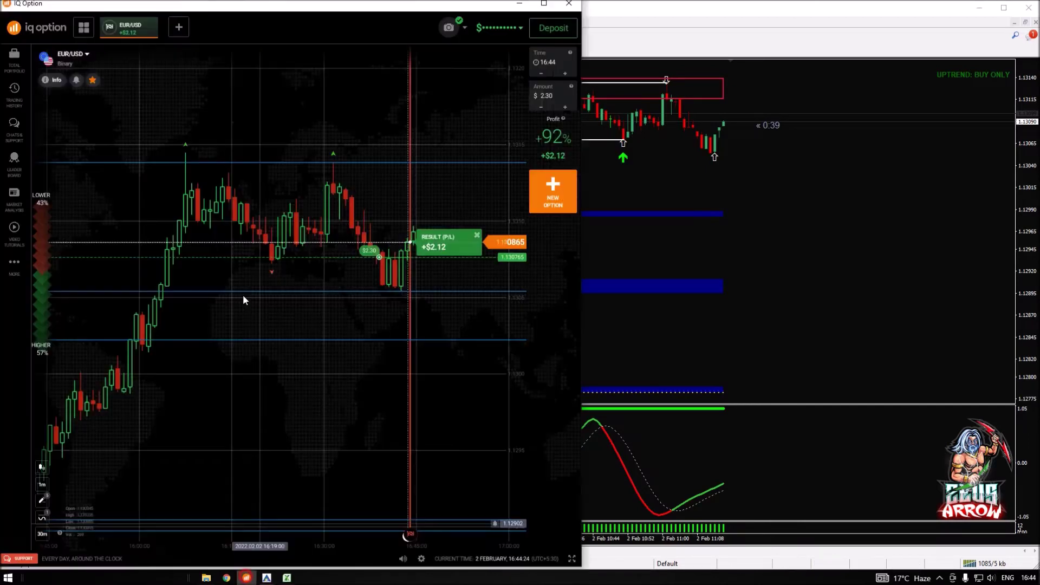
scroll(347, 382, up, 3)
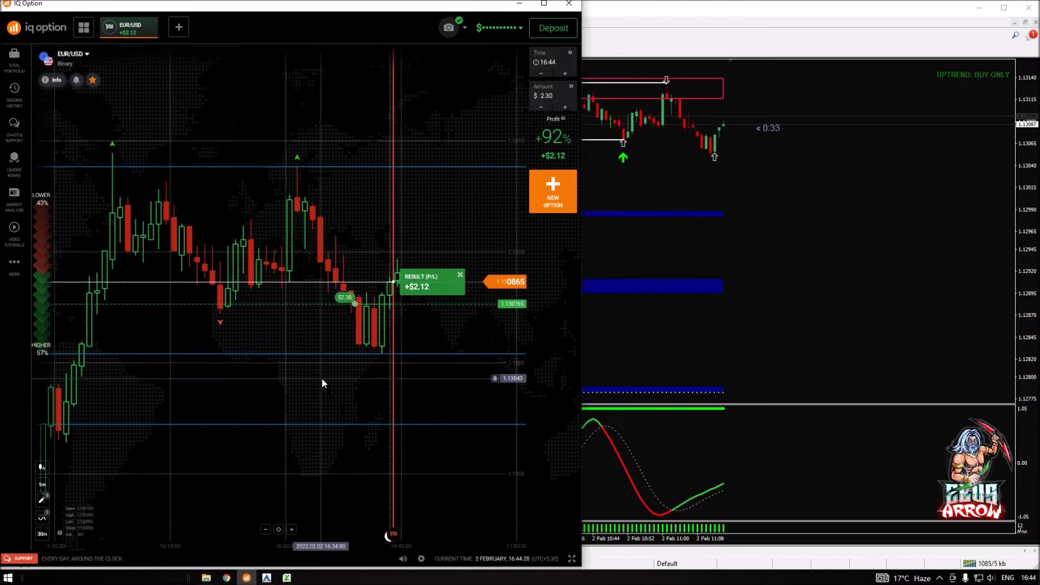
click(782, 193)
click(70, 96)
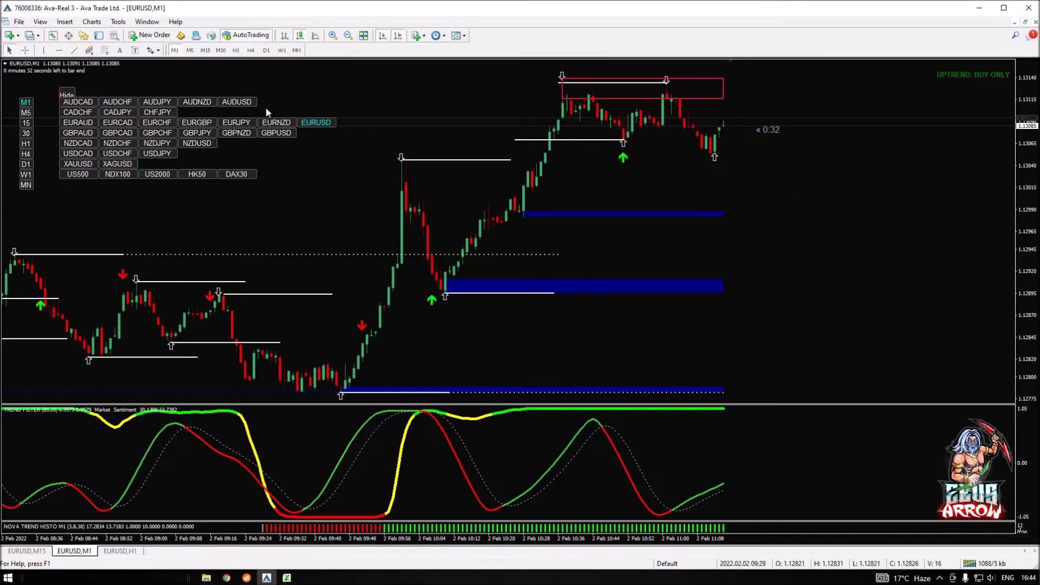
click(117, 123)
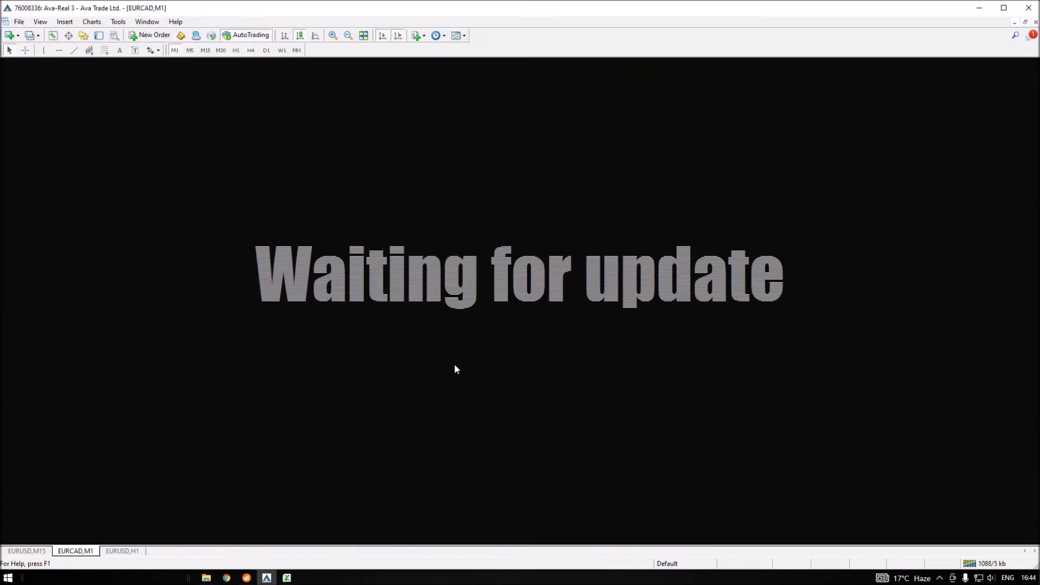
key(alt+Tab)
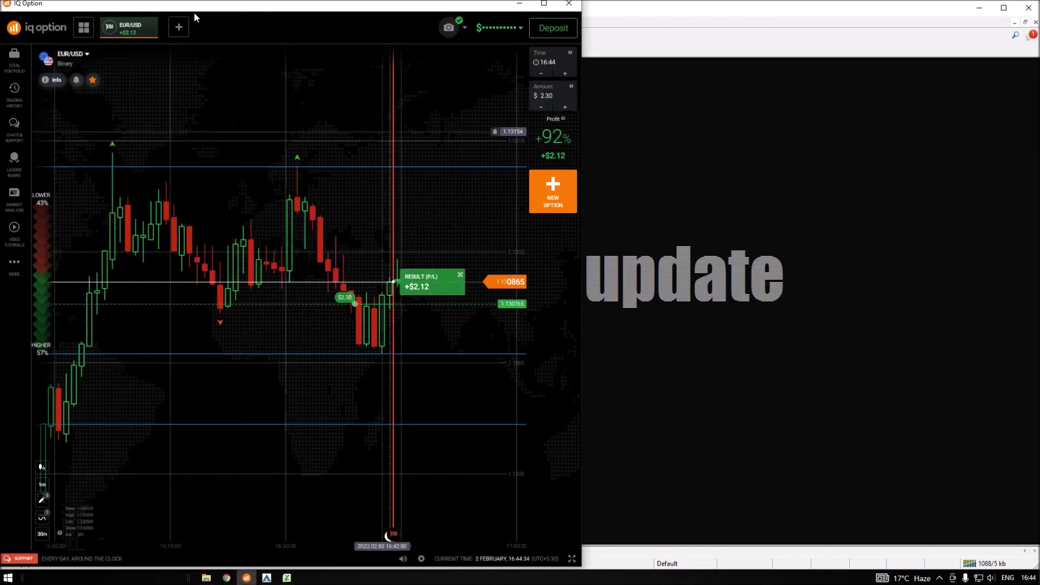
Search assets for 'cad' without changing asset, then set the option expiry to 16:50
click(179, 28)
text(cad)
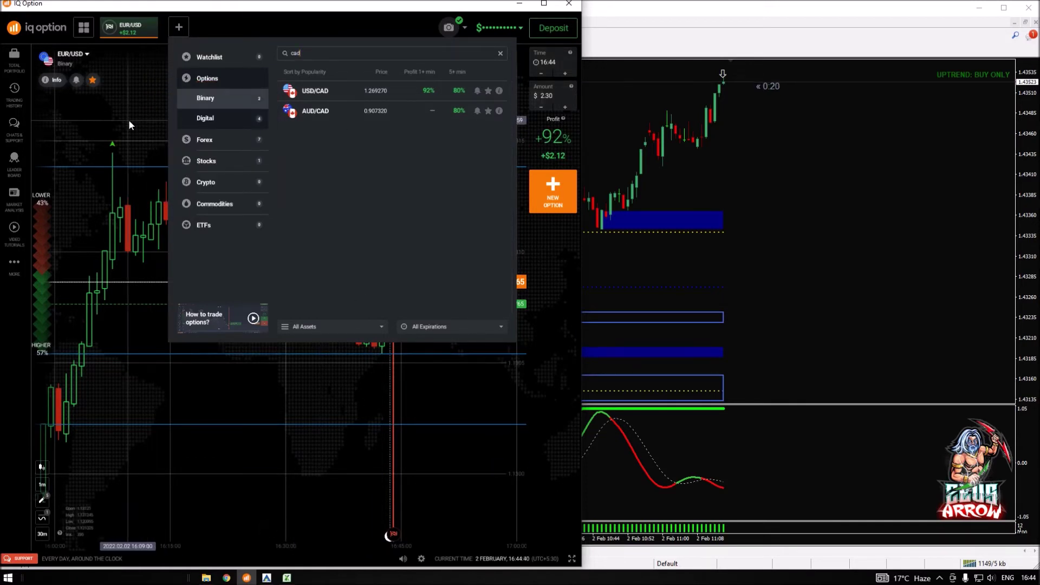
click(251, 391)
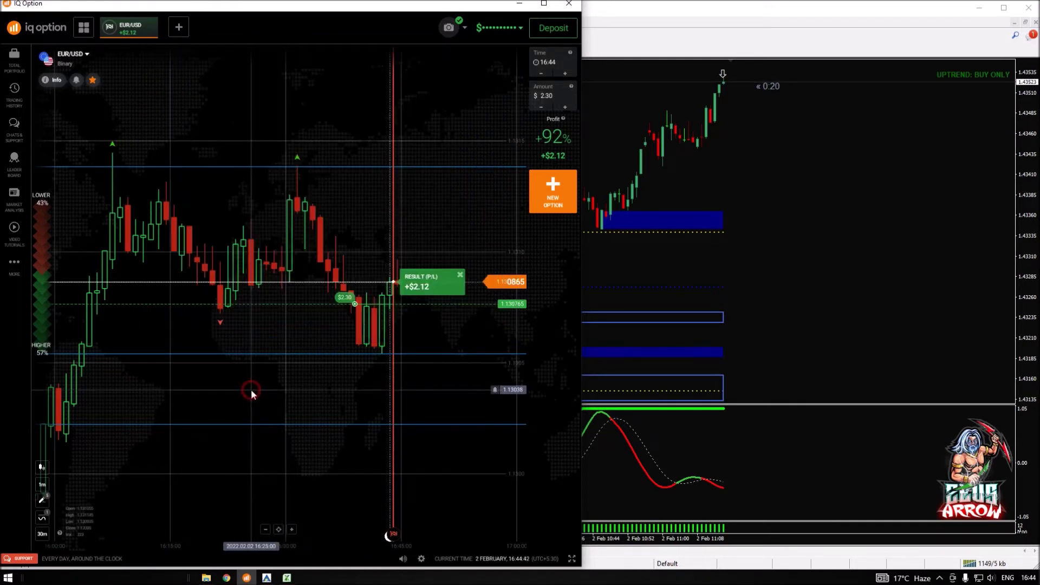
click(552, 62)
click(446, 156)
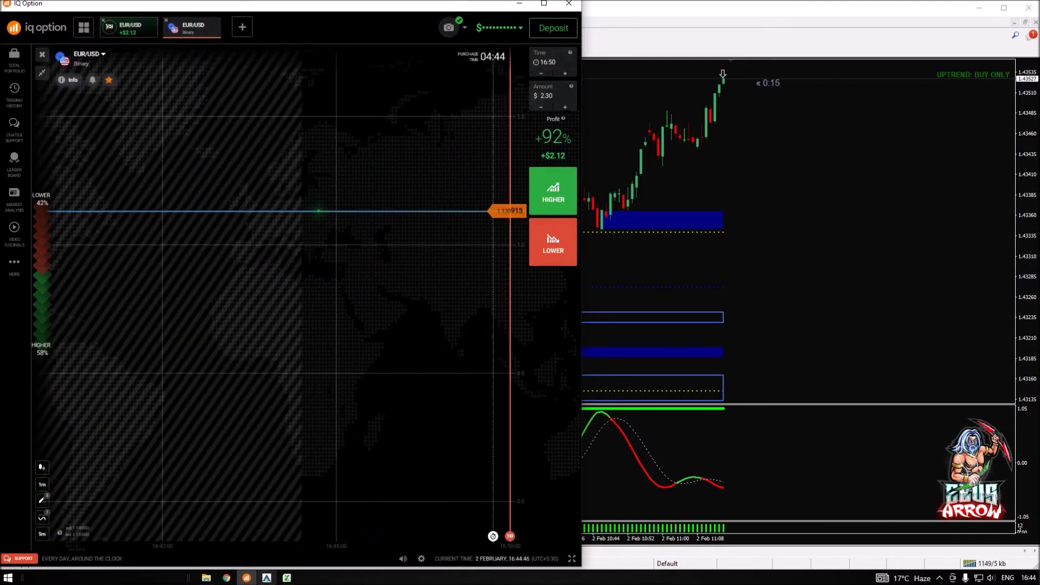
Check the EURUSD M15 currency-strength dashboard in MetaTrader, then follow the $3.30 USD/CAD trade
key(alt+Tab)
click(24, 551)
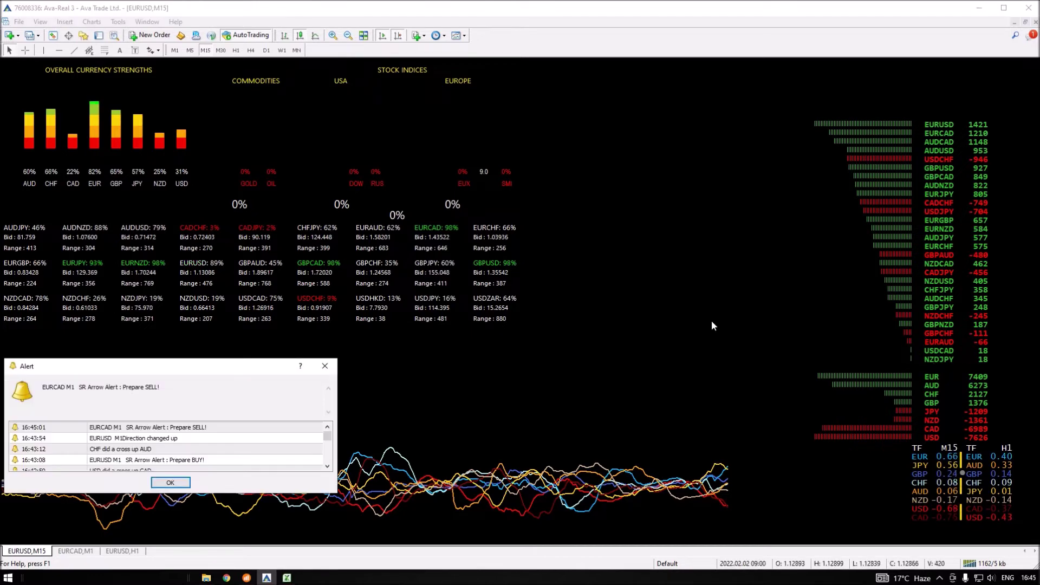
click(246, 577)
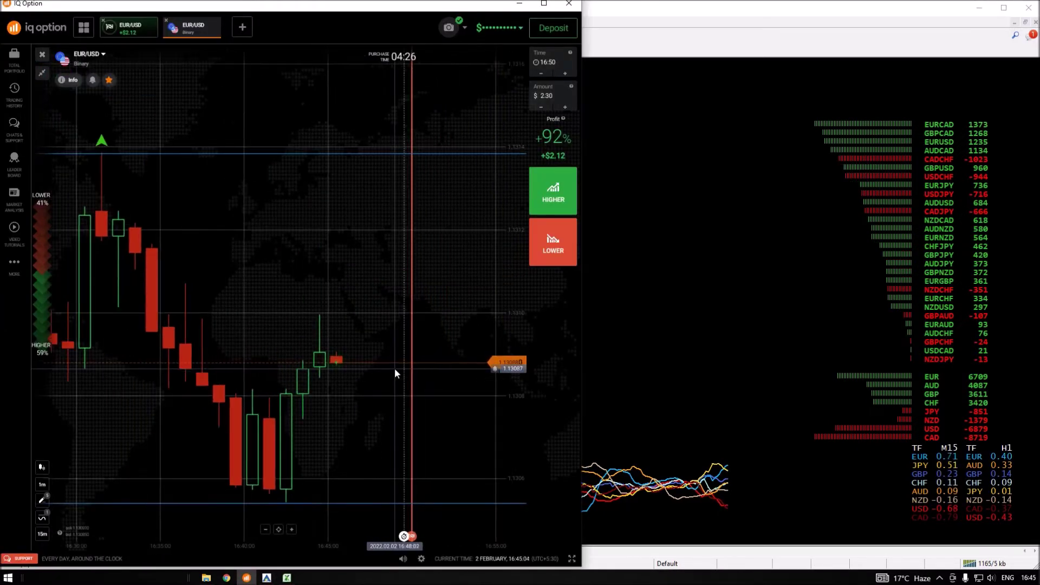
scroll(394, 368, down, 3)
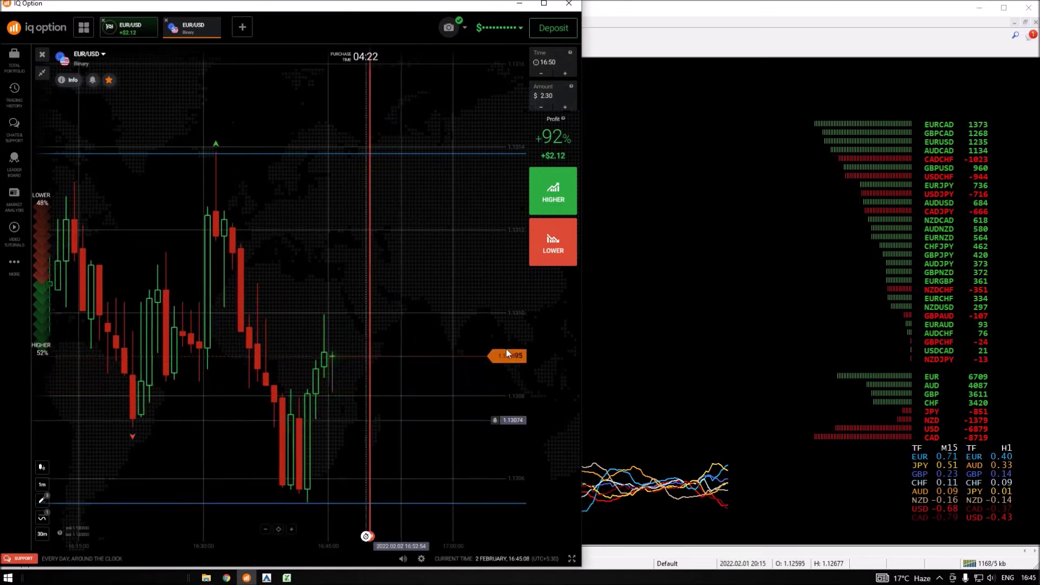
scroll(327, 412, down, 2)
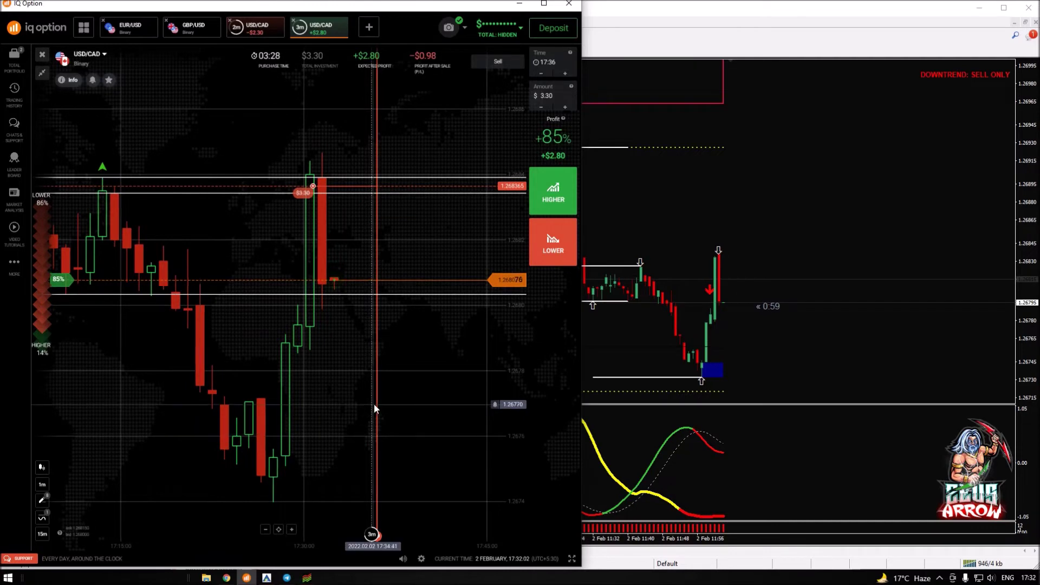
Dismiss the USDCAD sell alert, read prices on the one-minute chart, then return to the trade
scroll(375, 407, down, 3)
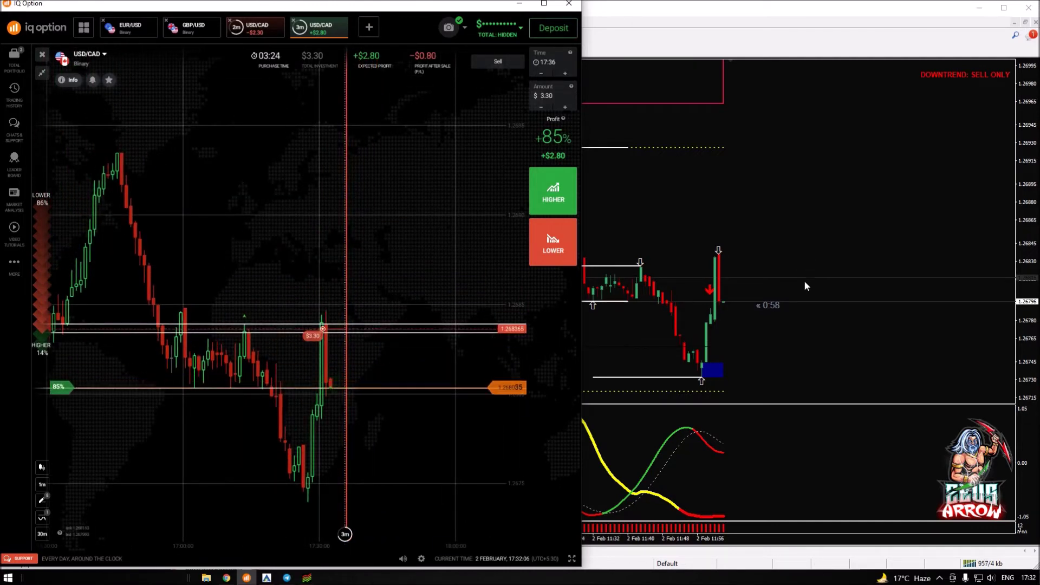
click(823, 278)
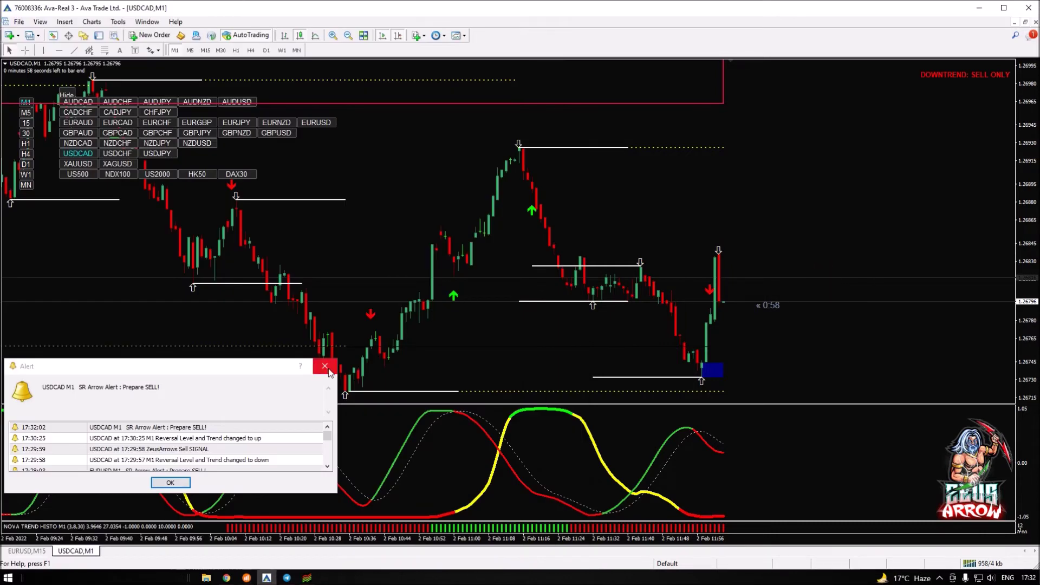
key(Escape)
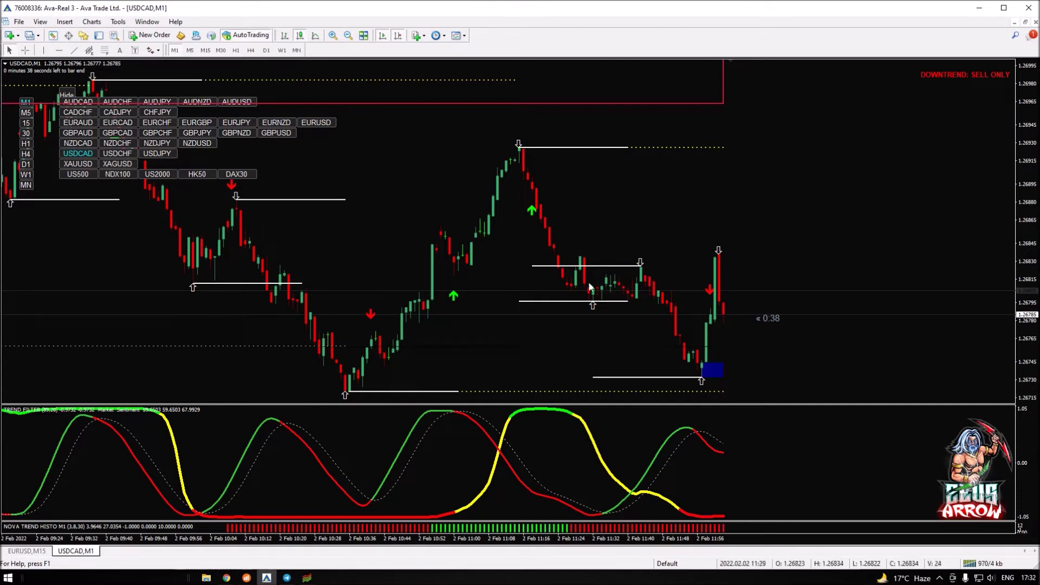
click(26, 51)
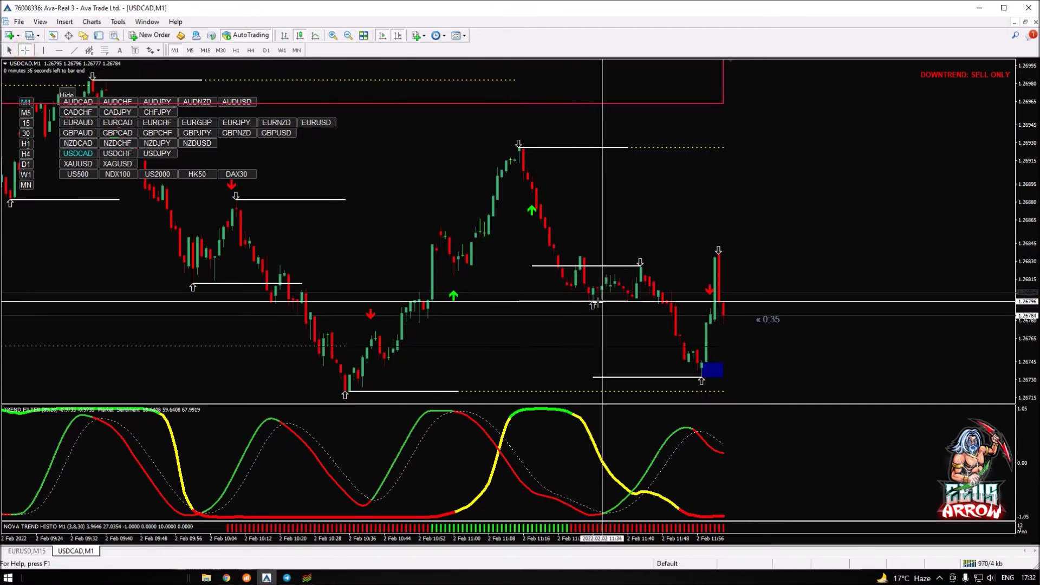
click(840, 261)
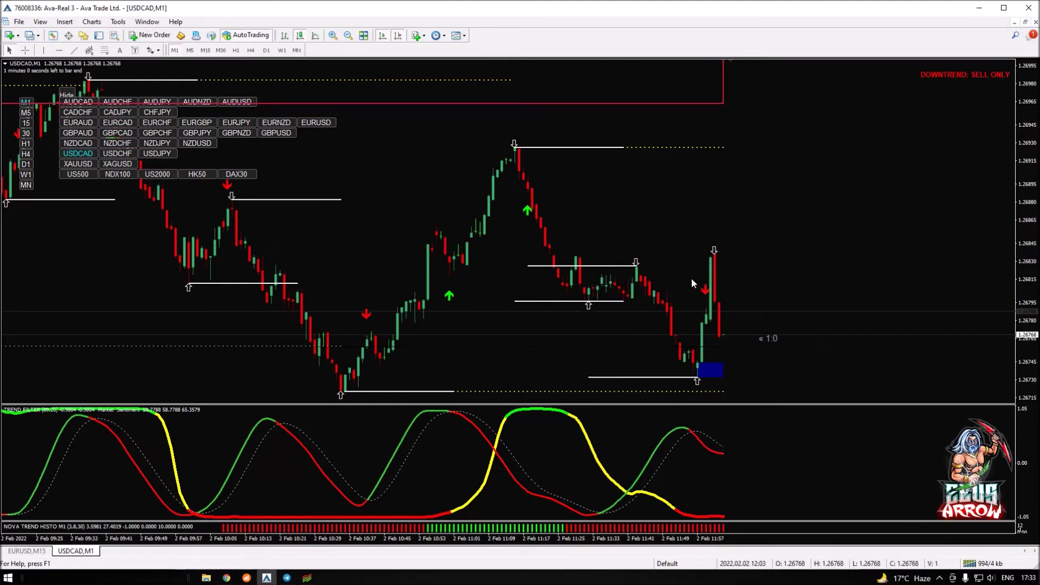
click(247, 578)
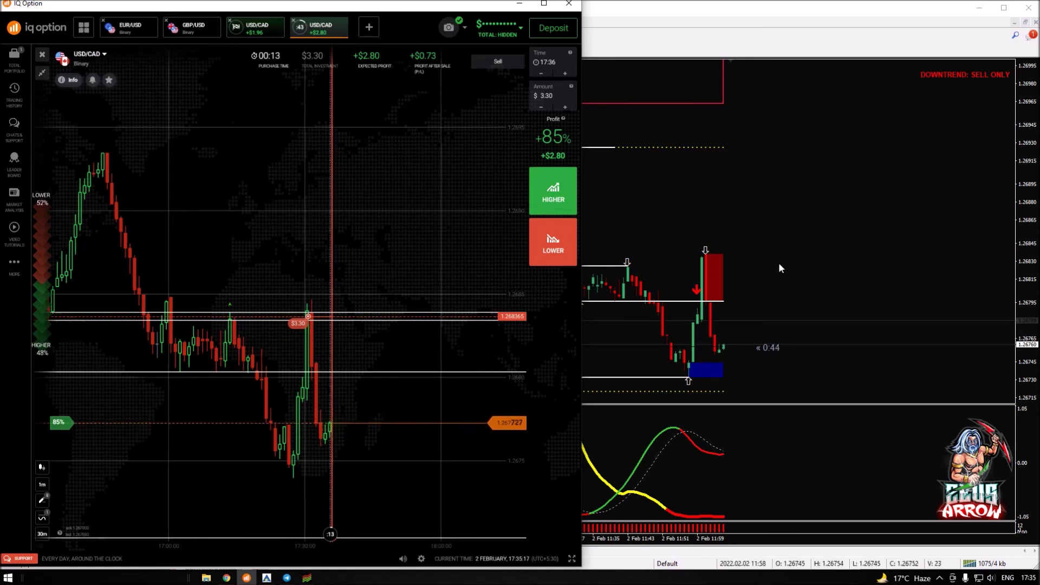
Read USDCAD one-minute price levels with the crosshair, then return to the $3.30 USD/CAD trade
click(848, 317)
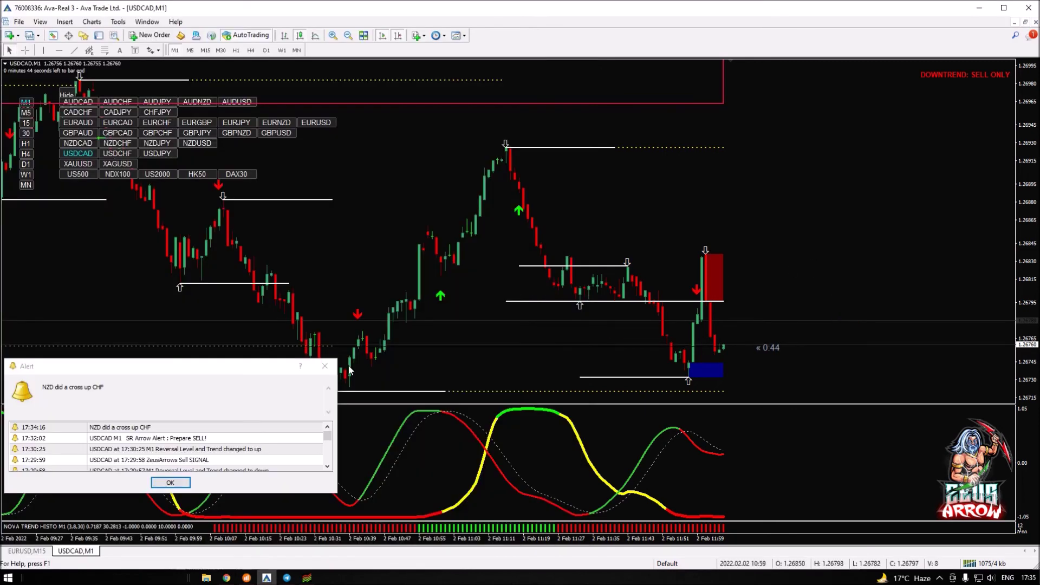
click(25, 50)
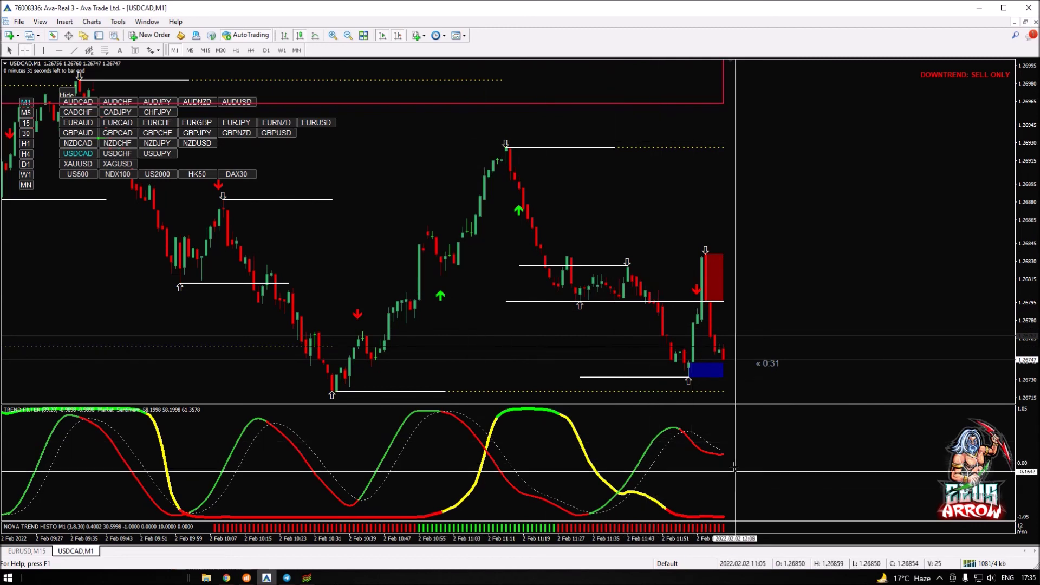
middle_click(821, 281)
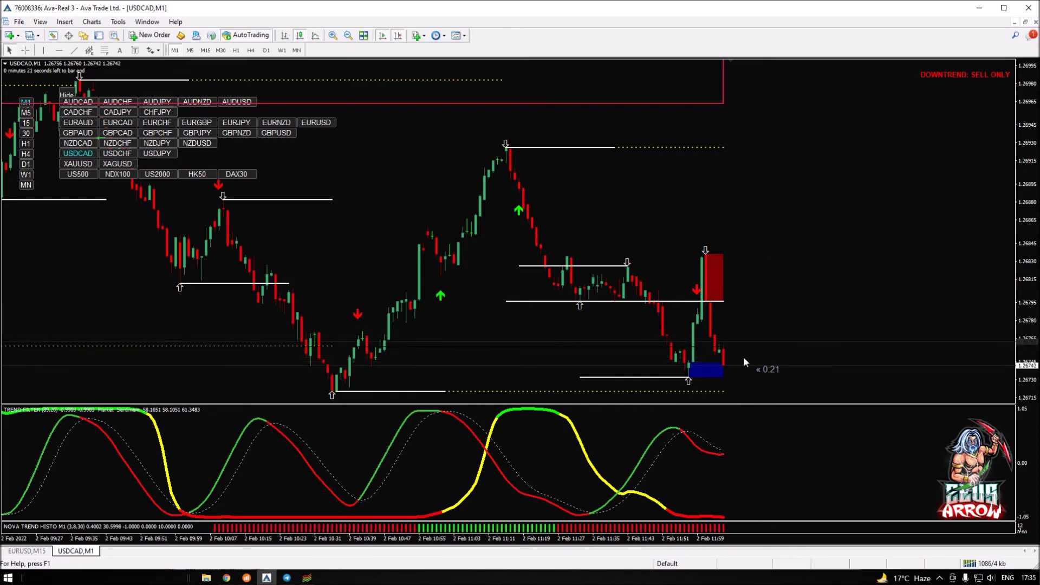
click(247, 578)
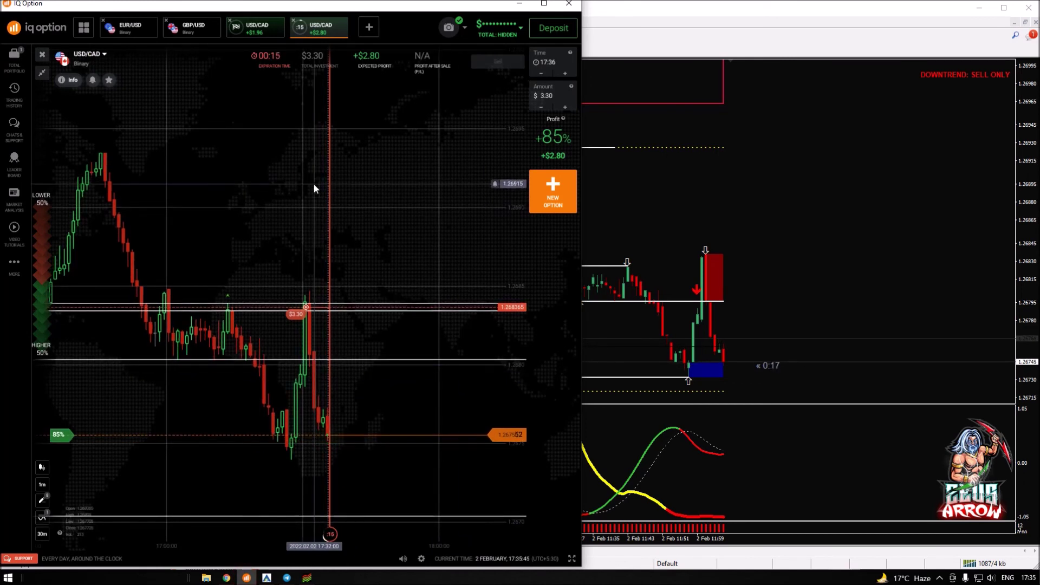
Raise the USD/CAD price alert line to 1.26772 and follow the trade to expiry
scroll(293, 482, down, 3)
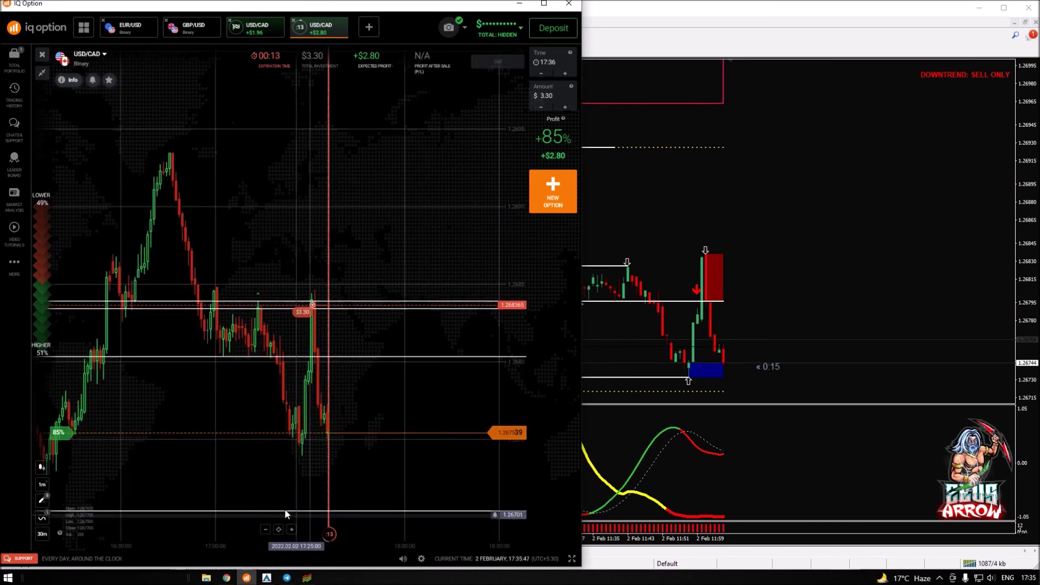
drag(280, 512, 284, 480)
click(381, 405)
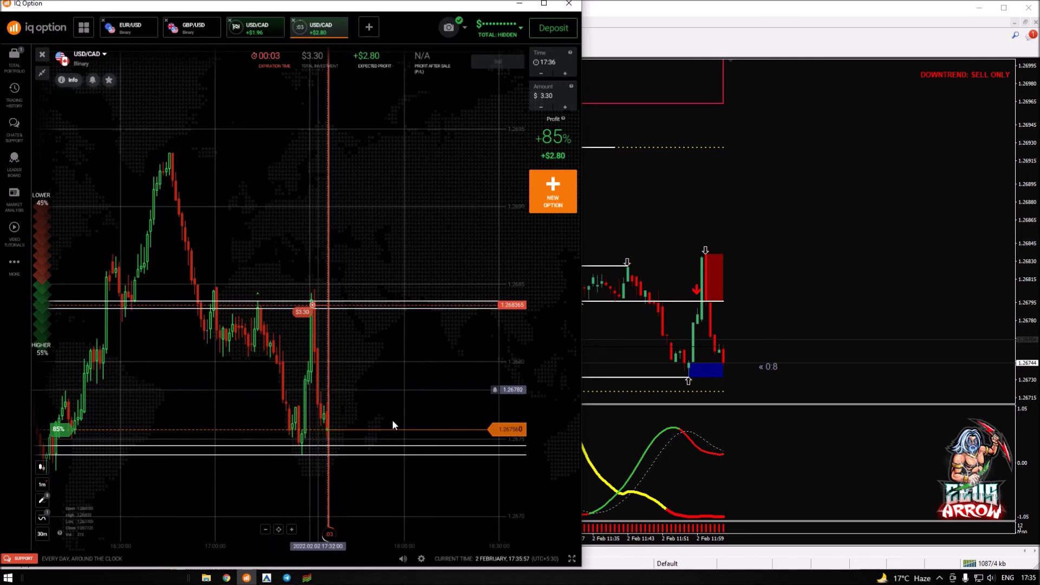
scroll(392, 421, up, 1)
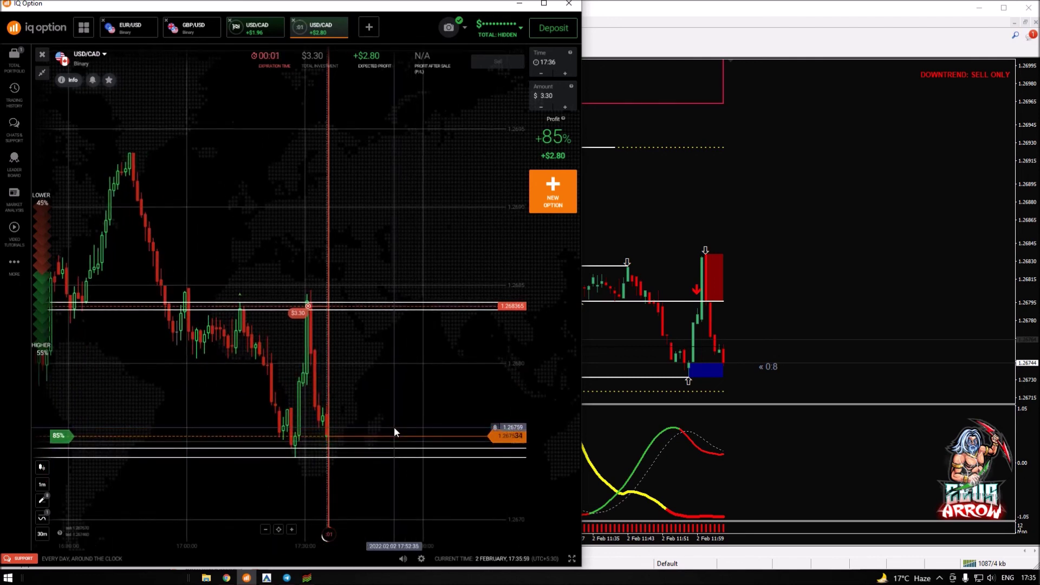